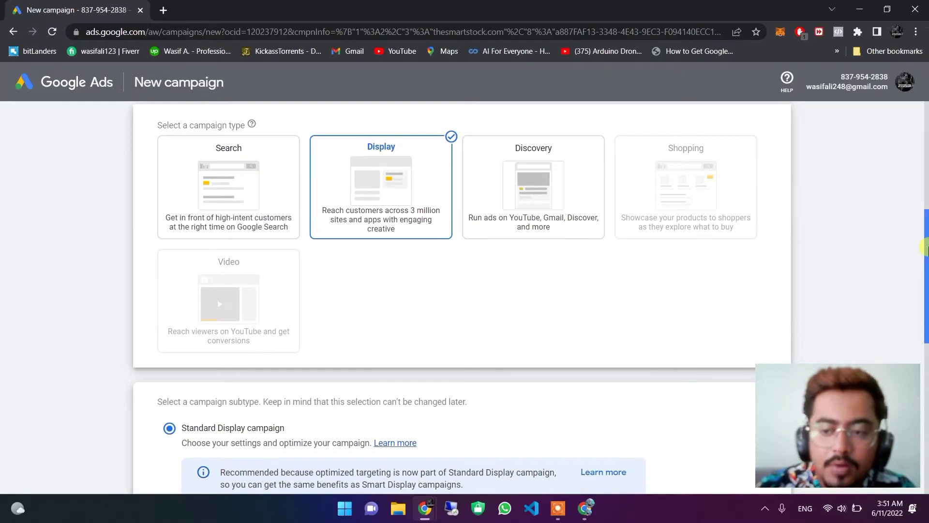
Choose the Search campaign type with thesmartstock.com as the website, then continue to settings.
{"action": "left_click_drag", "start_coordinate": [925, 248], "coordinate": [921, 130]}
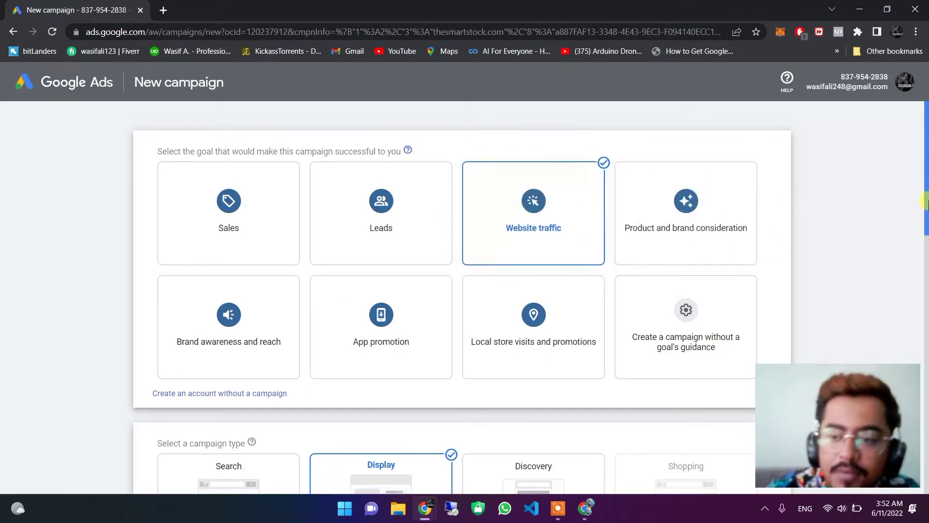
{"action": "left_click_drag", "start_coordinate": [925, 203], "coordinate": [926, 271]}
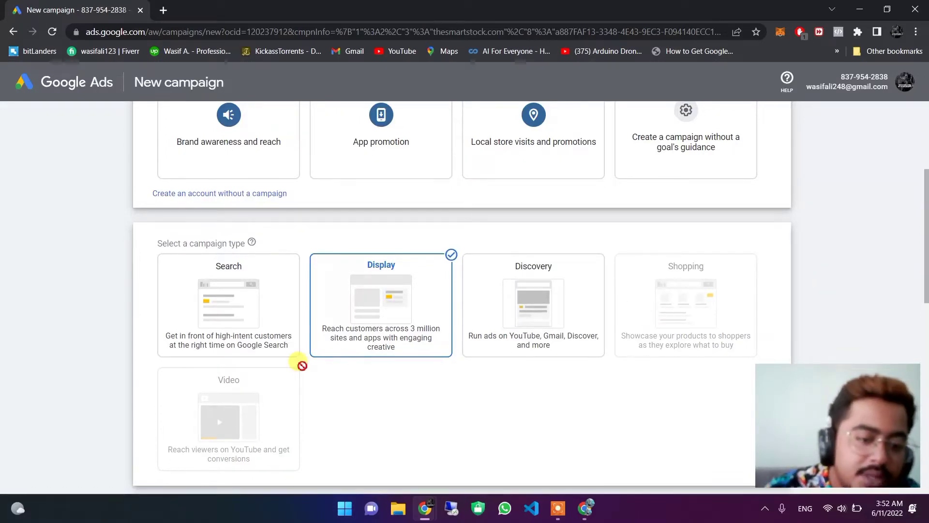
{"action": "left_click", "coordinate": [247, 337]}
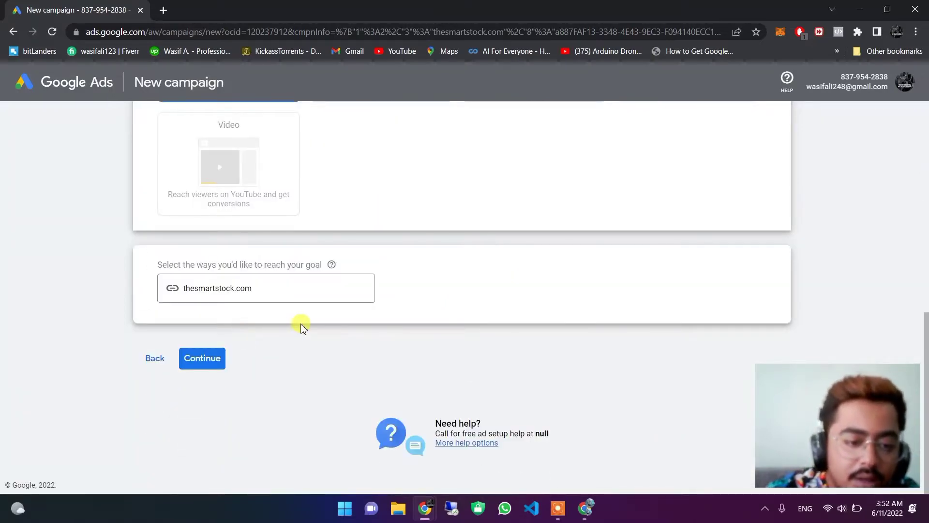
{"action": "left_click", "coordinate": [255, 288]}
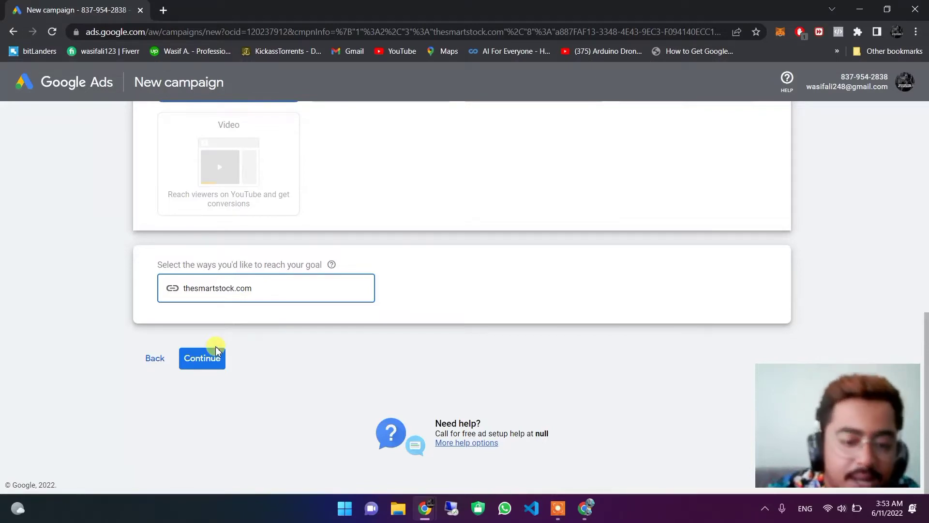
{"action": "left_click", "coordinate": [197, 364]}
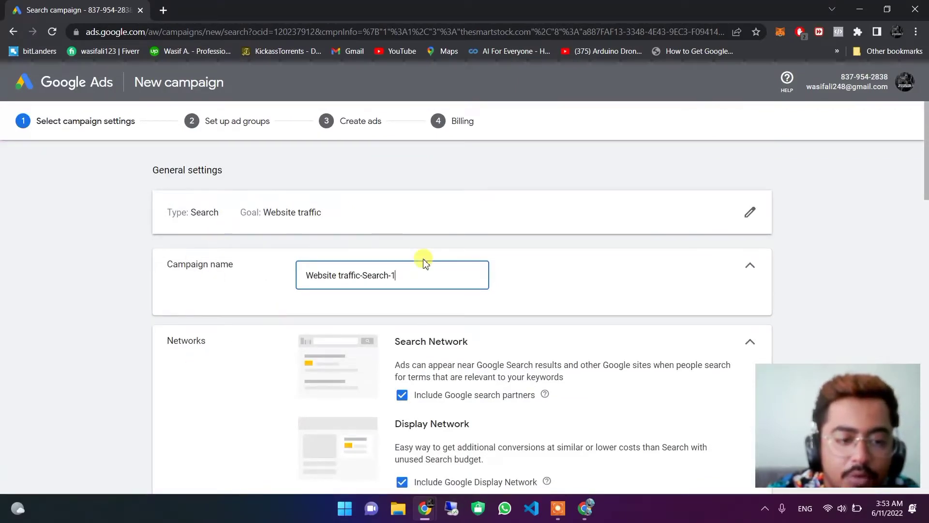
Replace the default campaign name with 'the smart stock'.
{"action": "scroll", "coordinate": [925, 179], "scroll_direction": "down", "scroll_amount": 2}
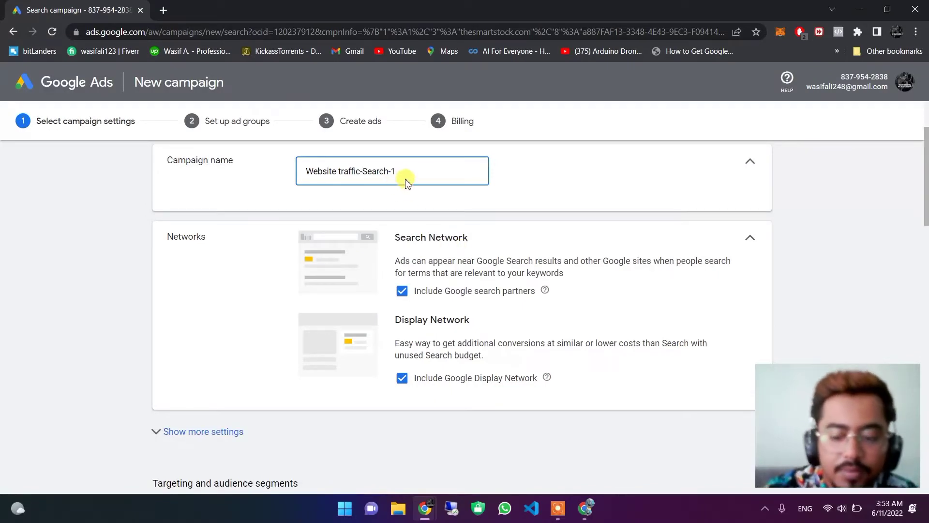
{"action": "key", "text": "BackSpace"}
{"action": "key", "text": "BackSpace"}
{"action": "key", "text": "BackSpace"}
{"action": "key", "text": "BackSpace"}
{"action": "key", "text": "BackSpace"}
{"action": "key", "text": "BackSpace"}
{"action": "key", "text": "BackSpace"}
{"action": "key", "text": "BackSpace"}
{"action": "key", "text": "BackSpace"}
{"action": "key", "text": "BackSpace"}
{"action": "key", "text": "BackSpace"}
{"action": "key", "text": "BackSpace"}
{"action": "key", "text": "BackSpace"}
{"action": "key", "text": "BackSpace"}
{"action": "key", "text": "BackSpace"}
{"action": "key", "text": "BackSpace"}
{"action": "key", "text": "BackSpace"}
{"action": "key", "text": "BackSpace"}
{"action": "key", "text": "BackSpace"}
{"action": "key", "text": "BackSpace"}
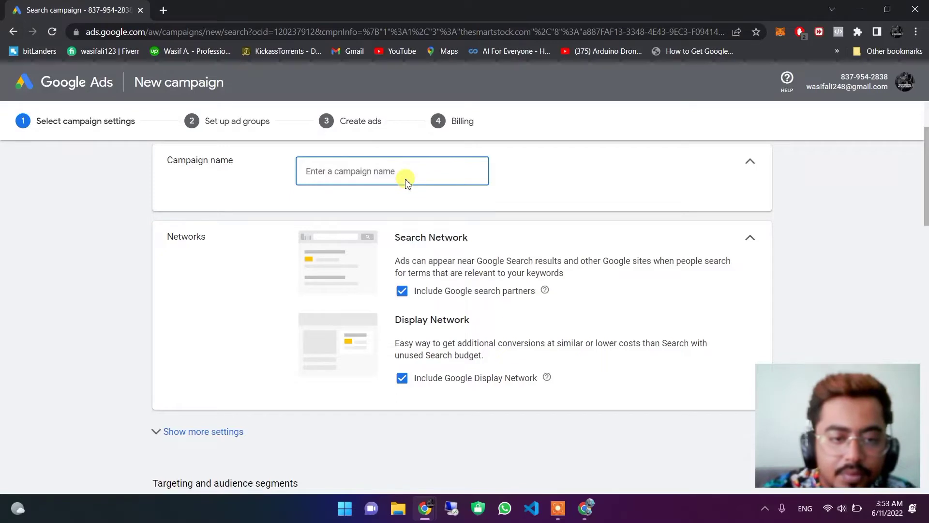
{"action": "type", "text": "t"}
{"action": "key", "text": "BackSpace"}
{"action": "type", "text": "the sma"}
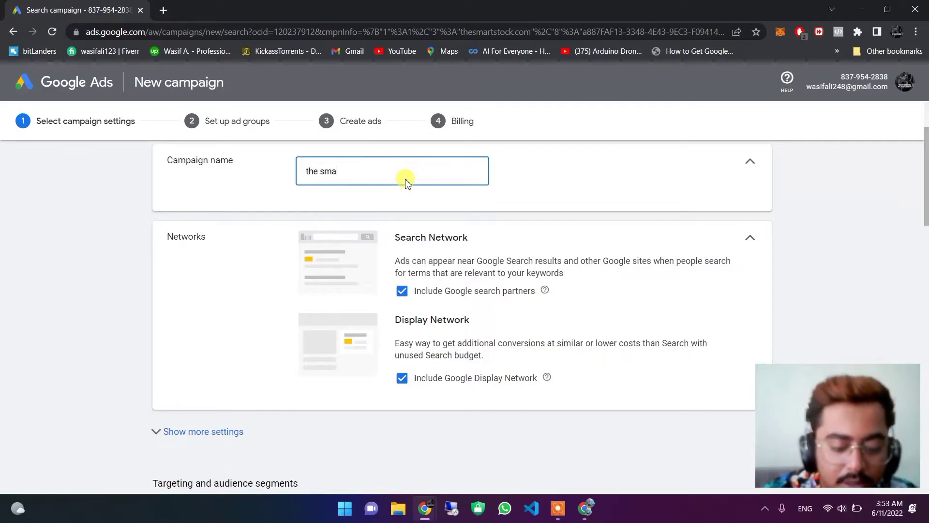
{"action": "type", "text": "rt stock"}
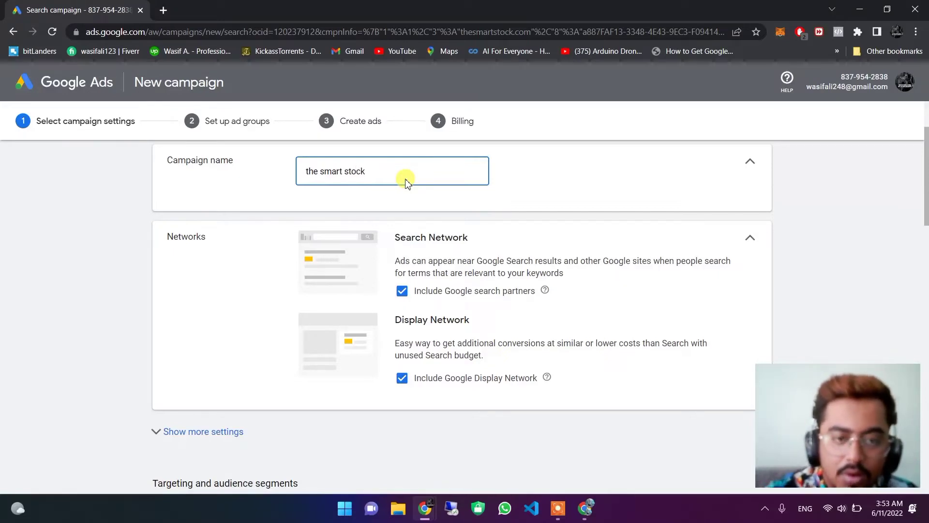
{"action": "left_click", "coordinate": [924, 145]}
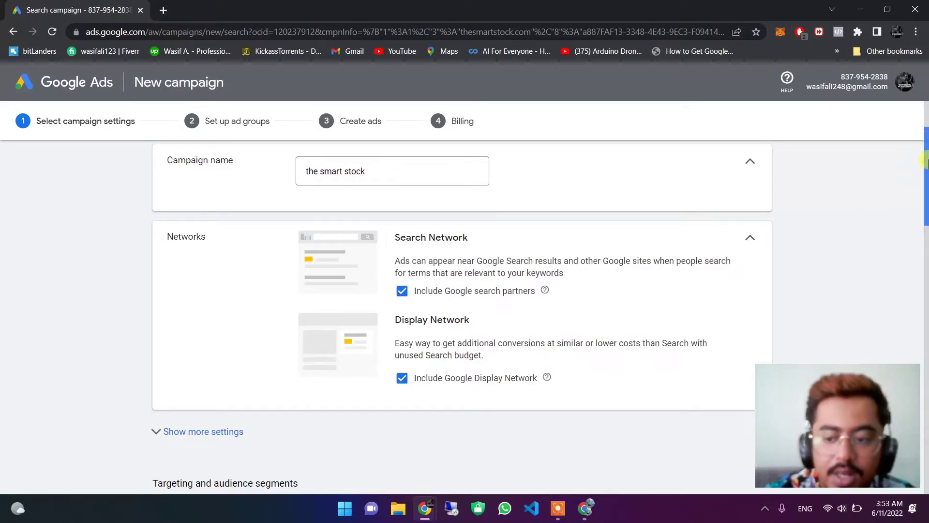
{"action": "left_click_drag", "start_coordinate": [924, 179], "coordinate": [924, 245]}
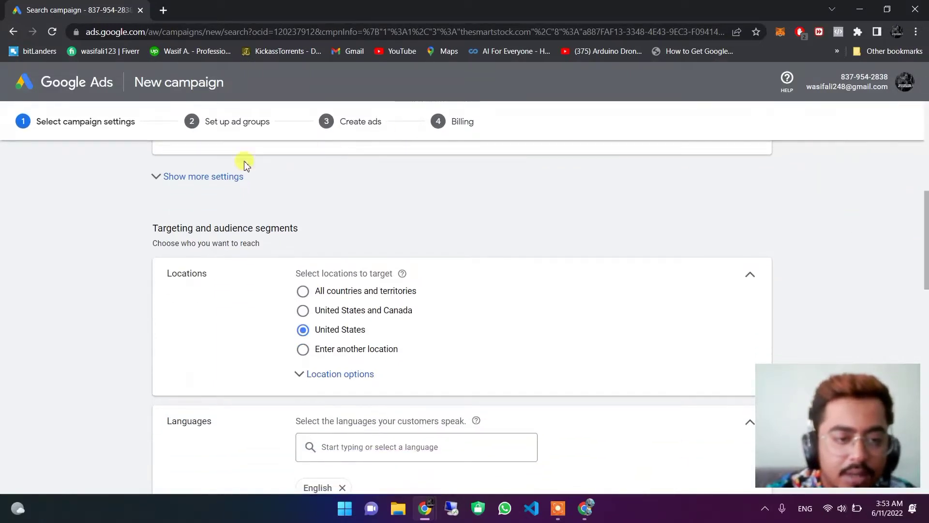
Show more campaign settings, expand Campaign URL options, and scroll down to Targeting.
{"action": "left_click", "coordinate": [200, 178]}
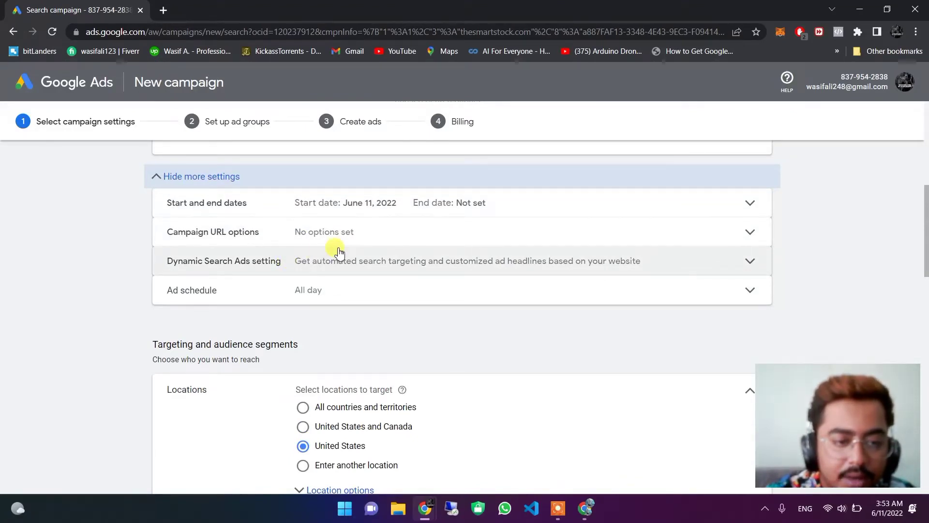
{"action": "left_click", "coordinate": [361, 241]}
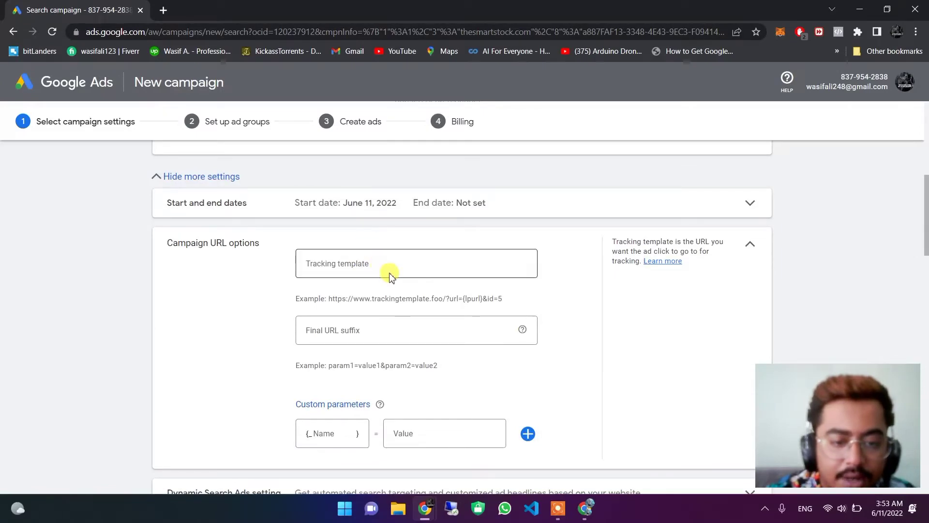
{"action": "left_click_drag", "start_coordinate": [925, 240], "coordinate": [680, 316]}
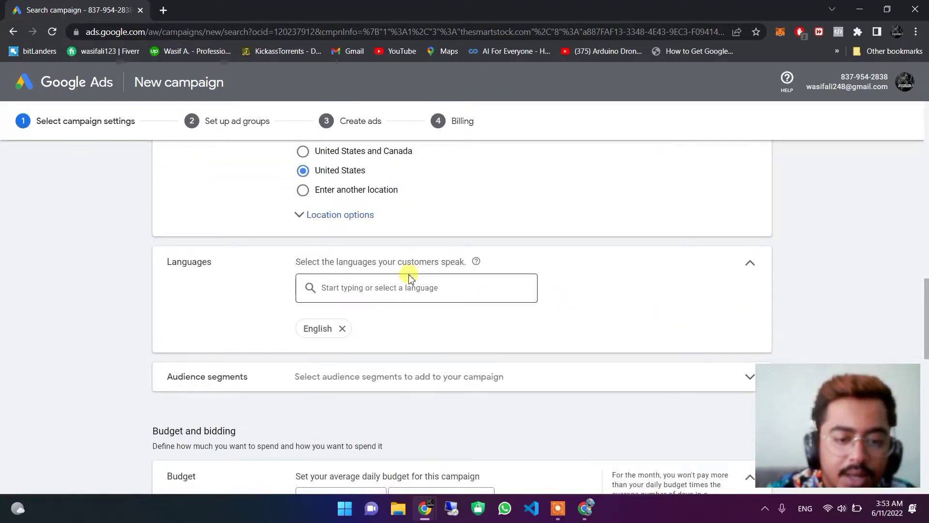
Add Urdu and Chinese (simplified) as target languages alongside English.
{"action": "left_click", "coordinate": [407, 300]}
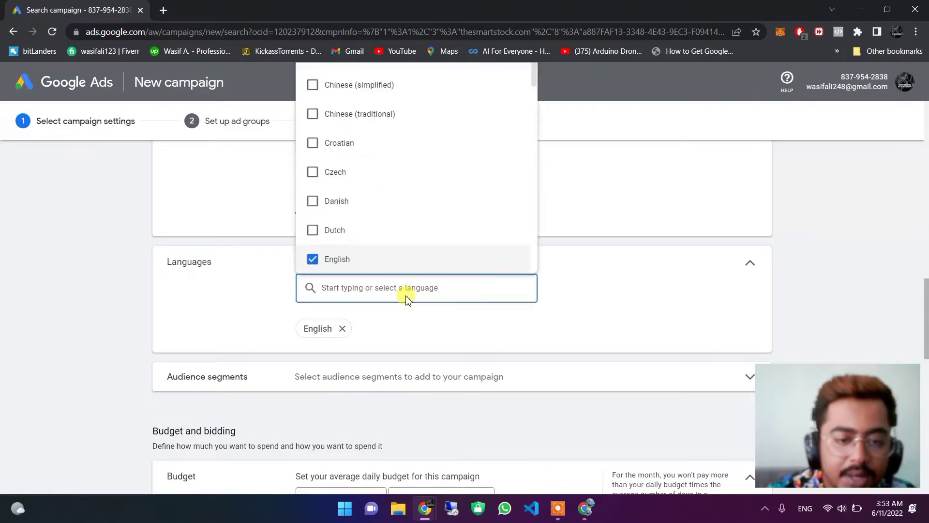
{"action": "type", "text": "urdu"}
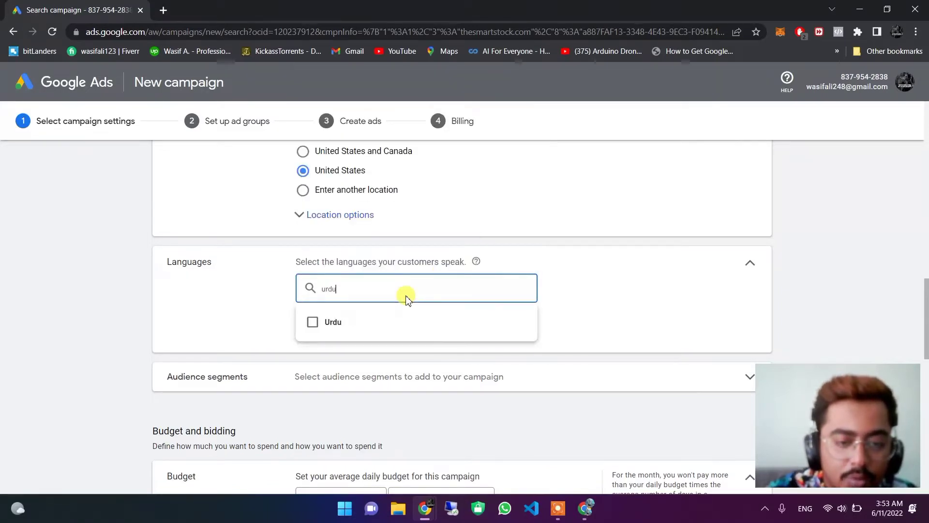
{"action": "left_click", "coordinate": [339, 324]}
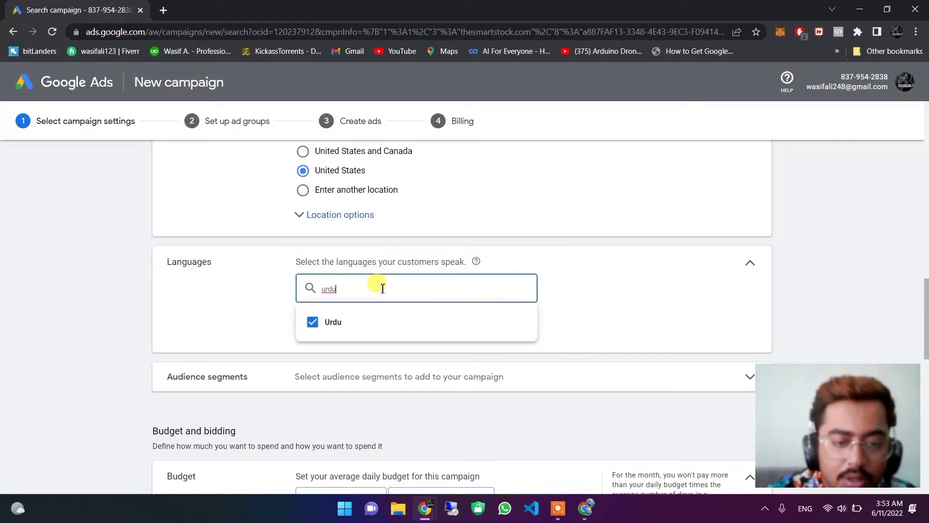
{"action": "key", "text": "BackSpace"}
{"action": "key", "text": "BackSpace"}
{"action": "key", "text": "BackSpace"}
{"action": "key", "text": "BackSpace"}
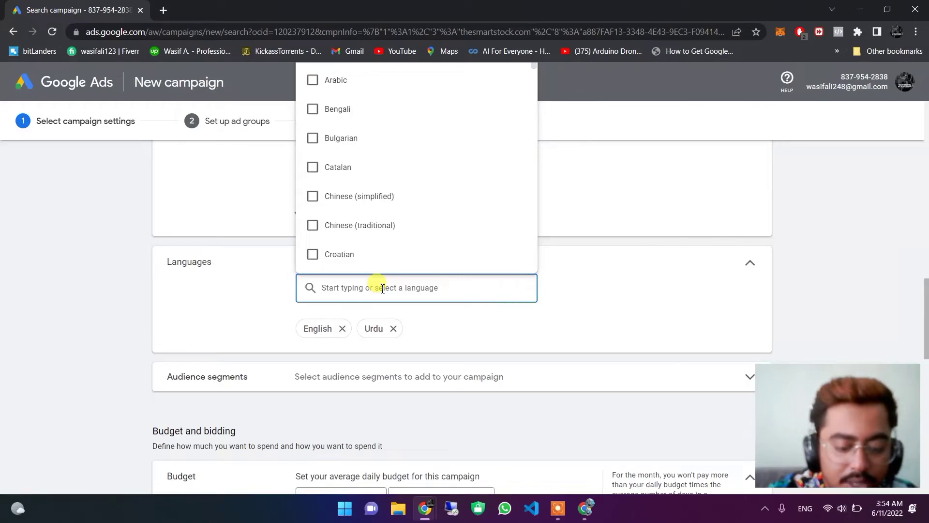
{"action": "type", "text": "chinese"}
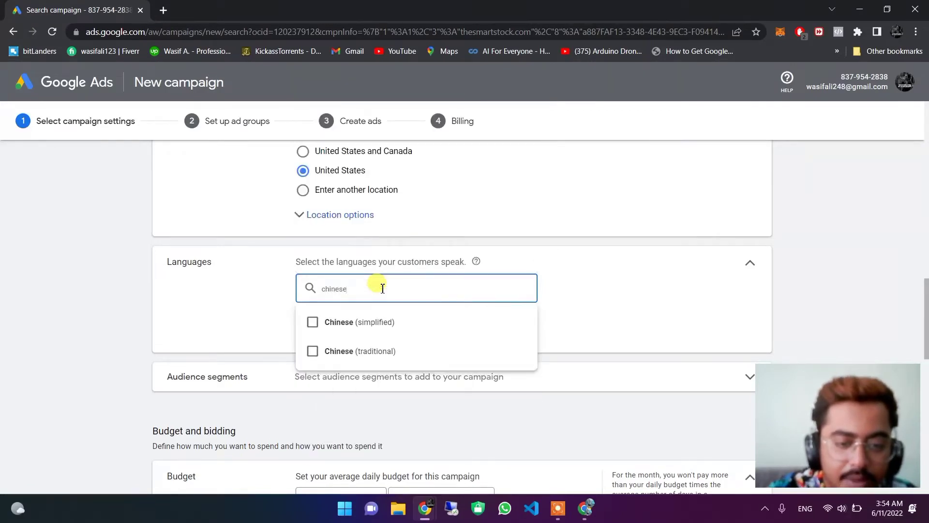
{"action": "left_click", "coordinate": [379, 323]}
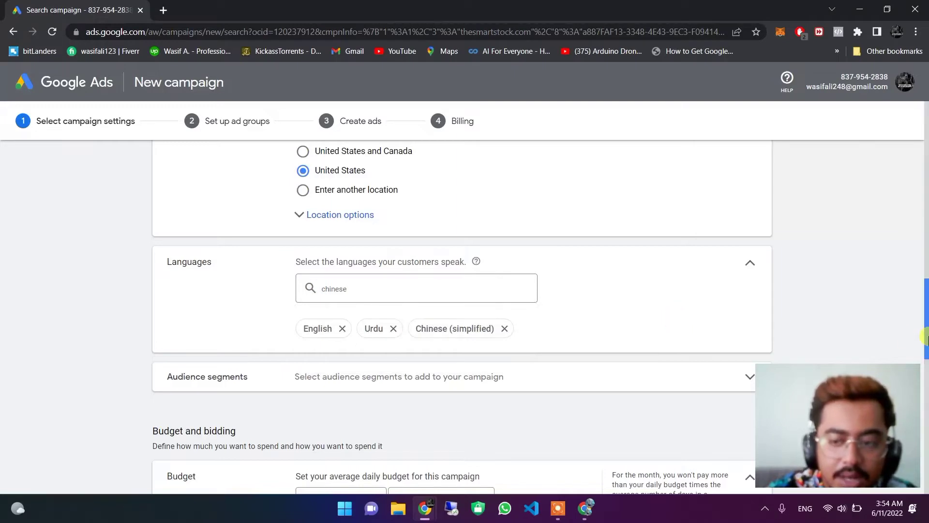
Expand the Audience segments section.
{"action": "left_click_drag", "start_coordinate": [925, 309], "coordinate": [926, 326]}
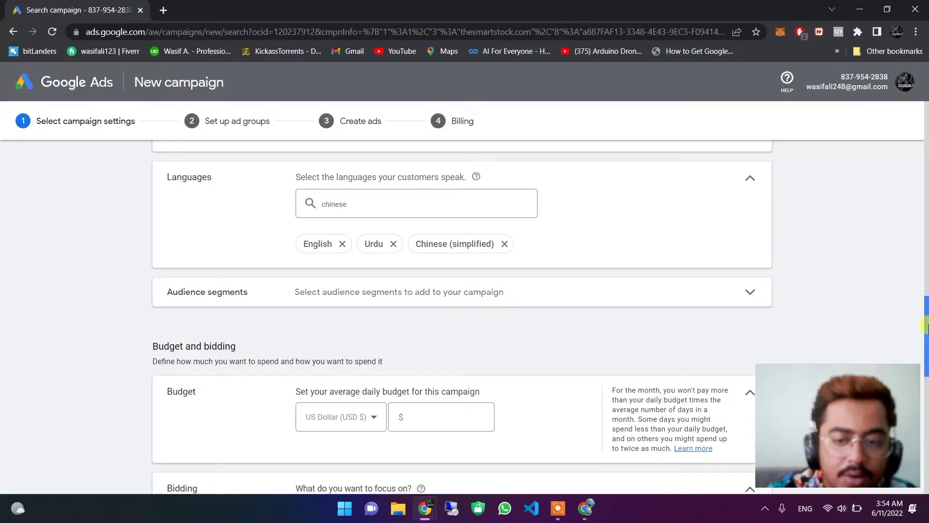
{"action": "left_click_drag", "start_coordinate": [925, 327], "coordinate": [925, 338]}
{"action": "left_click", "coordinate": [749, 209]}
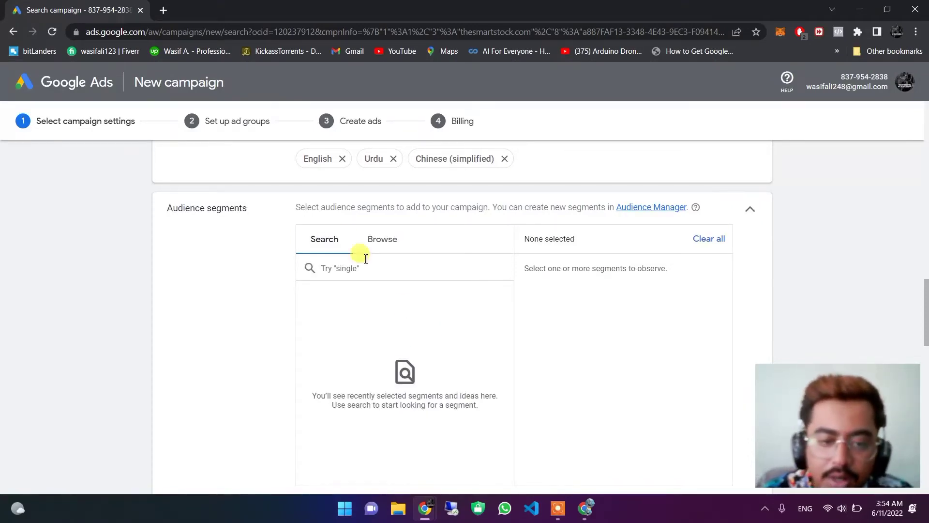
Browse the in-market ('actively researching') segments and add Beauty & Personal Care.
{"action": "left_click", "coordinate": [373, 241]}
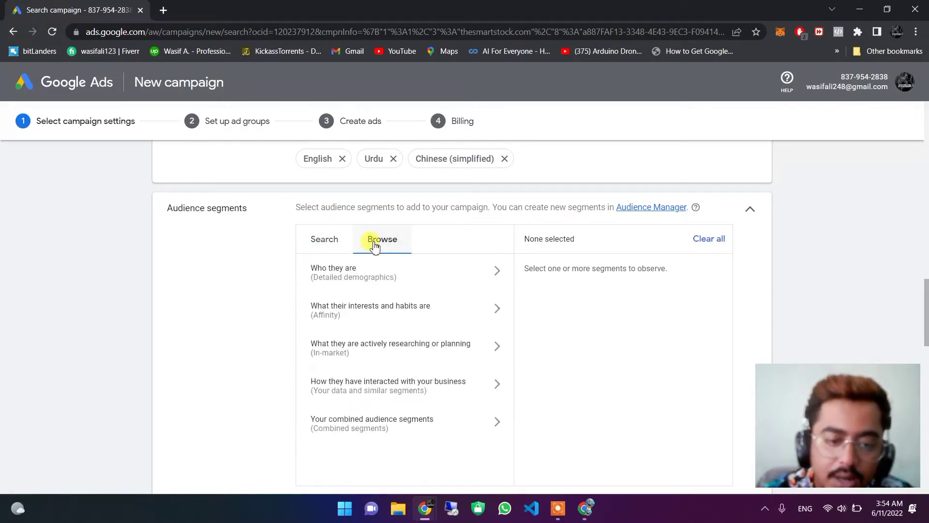
{"action": "left_click", "coordinate": [361, 358]}
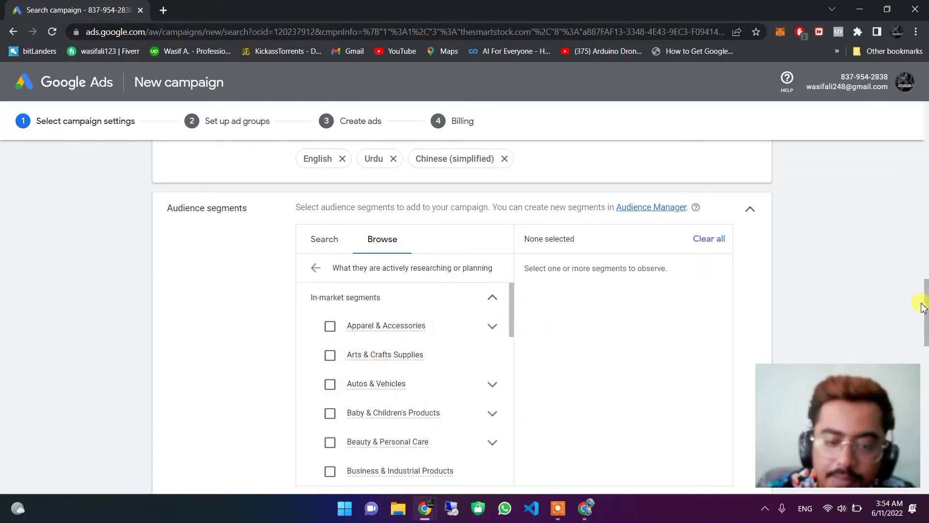
{"action": "left_click_drag", "start_coordinate": [925, 310], "coordinate": [925, 332]}
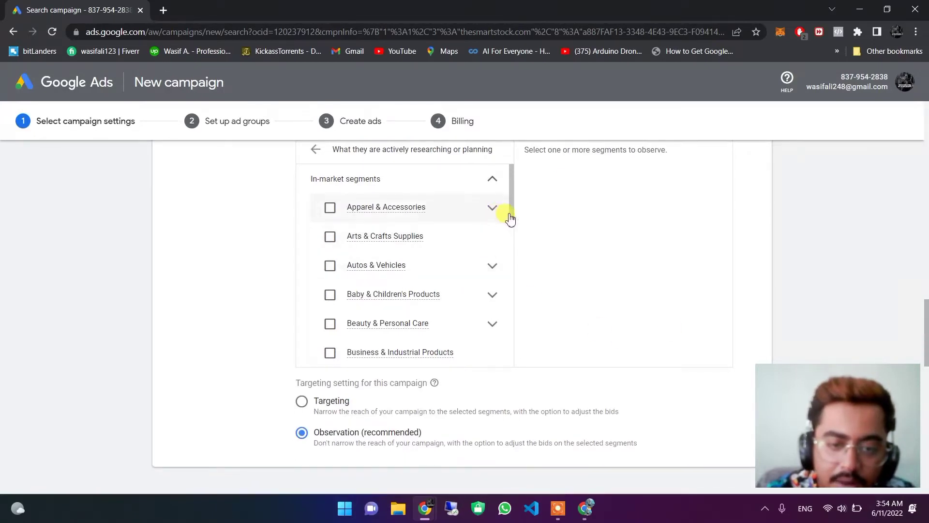
{"action": "left_click", "coordinate": [511, 196]}
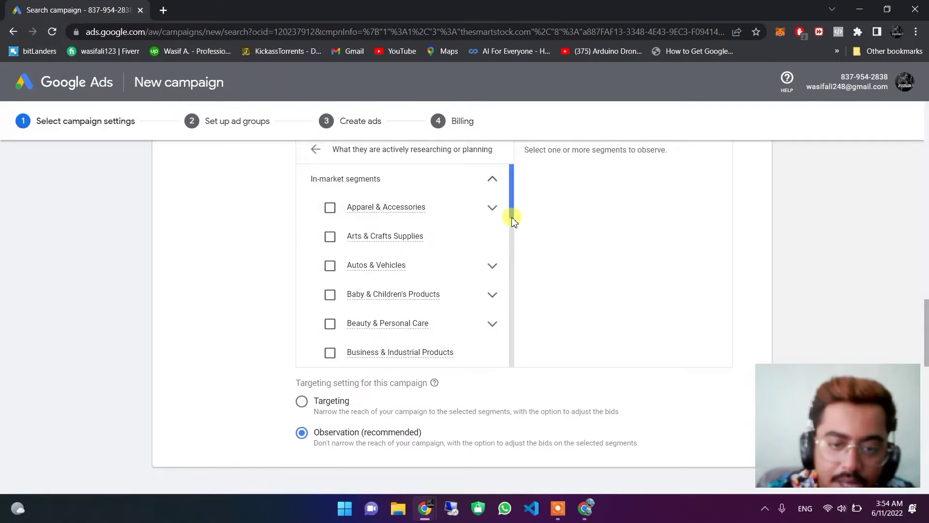
{"action": "scroll", "coordinate": [513, 290], "scroll_direction": "down", "scroll_amount": 6}
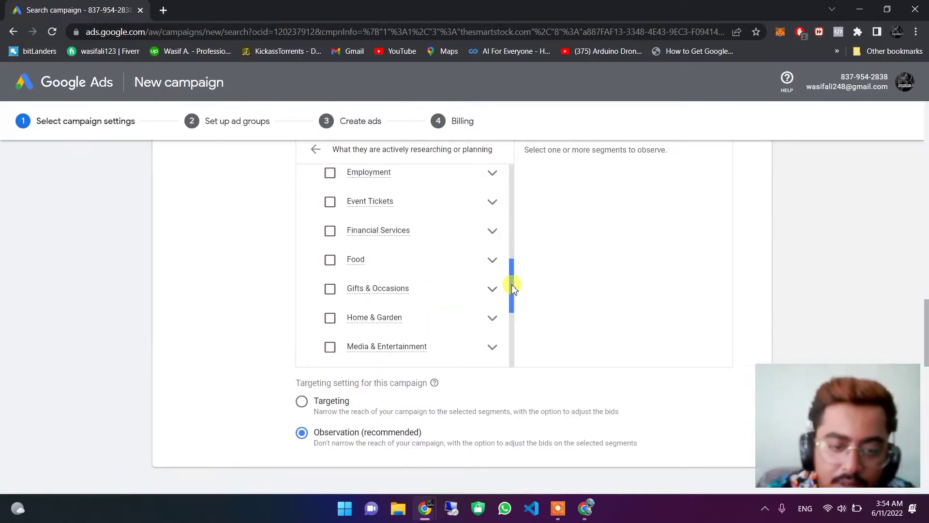
{"action": "scroll", "coordinate": [514, 261], "scroll_direction": "up", "scroll_amount": 2}
{"action": "left_click_drag", "start_coordinate": [517, 240], "coordinate": [512, 188]}
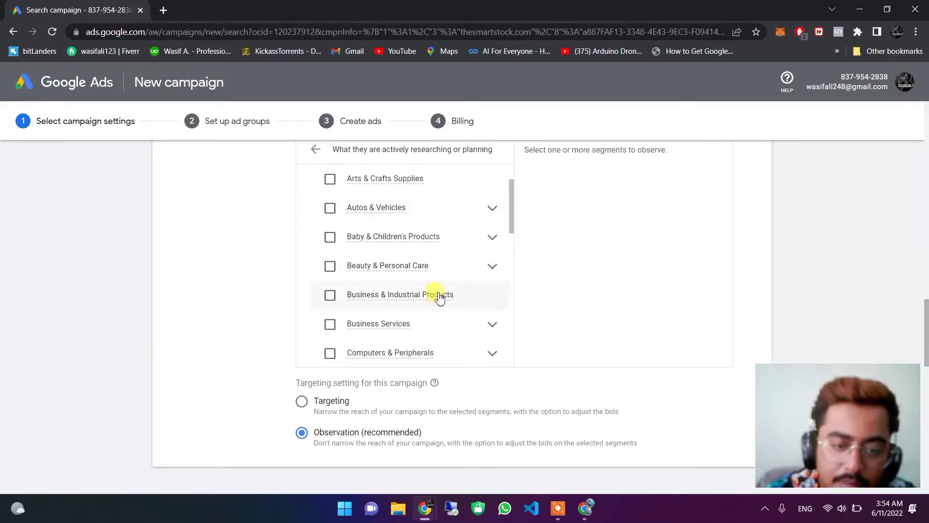
{"action": "left_click", "coordinate": [328, 268]}
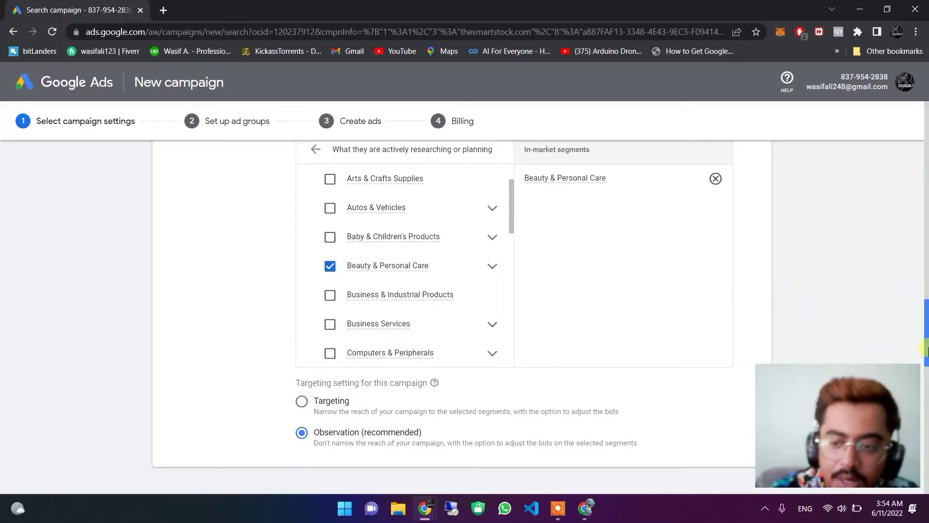
Keep US Dollar as the budget currency and enter a 100 average daily budget.
{"action": "left_click_drag", "start_coordinate": [925, 351], "coordinate": [928, 409]}
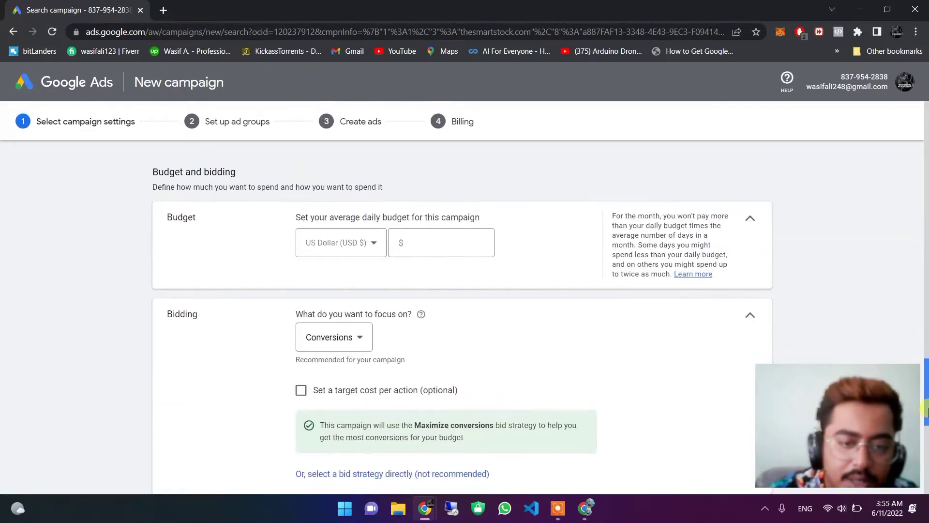
{"action": "left_click", "coordinate": [335, 244]}
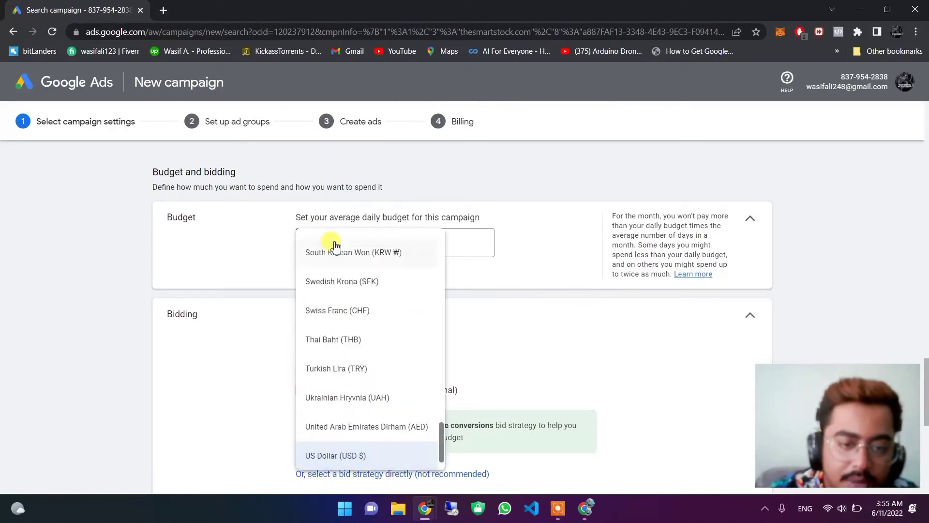
{"action": "left_click", "coordinate": [504, 319]}
{"action": "left_click", "coordinate": [421, 241]}
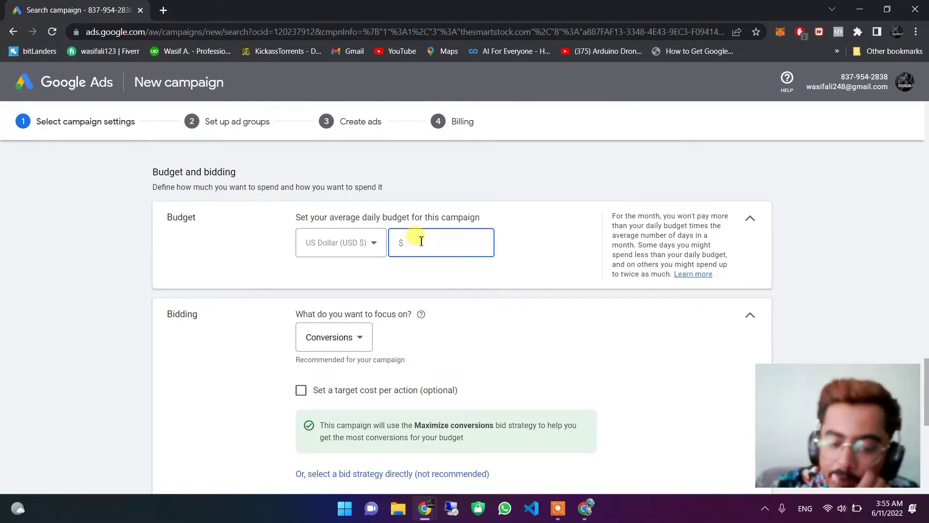
{"action": "type", "text": "100"}
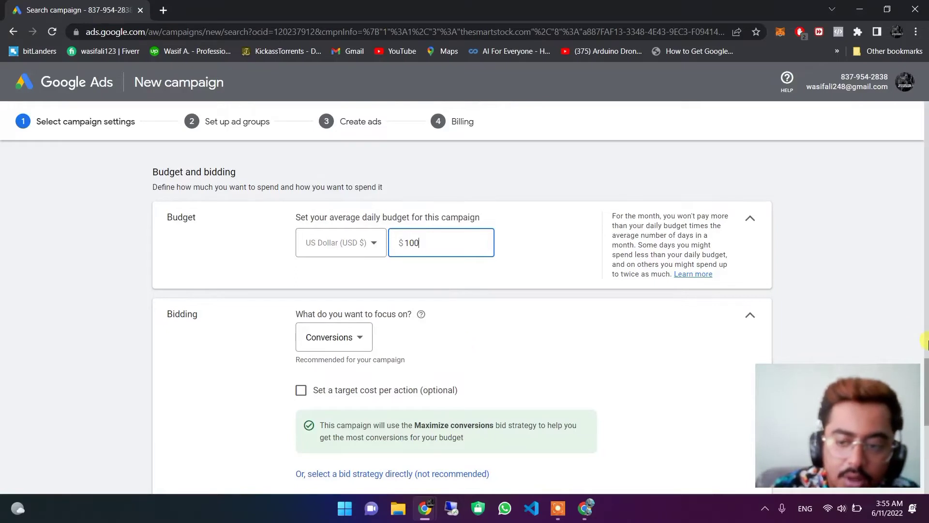
{"action": "left_click_drag", "start_coordinate": [925, 414], "coordinate": [924, 402]}
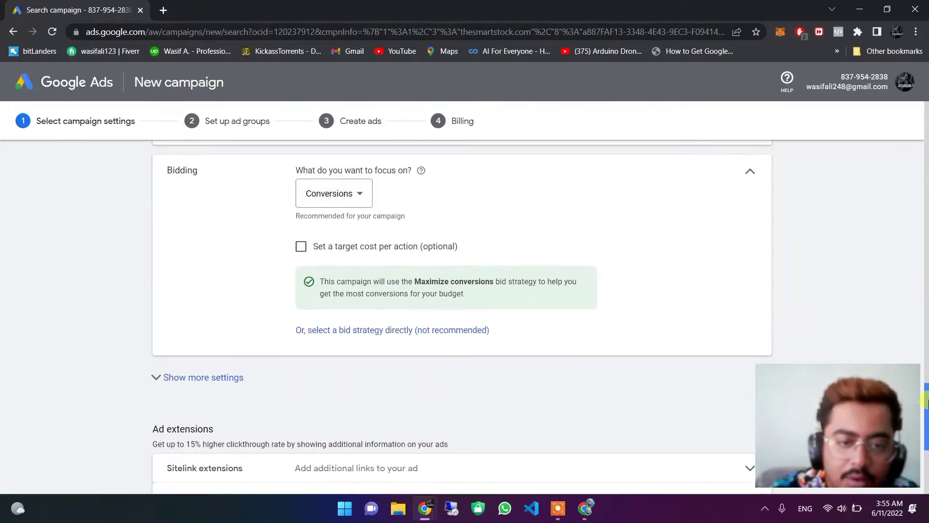
Switch the bidding focus to Clicks and re-add the Beauty & Personal Care audience.
{"action": "left_click", "coordinate": [356, 194]}
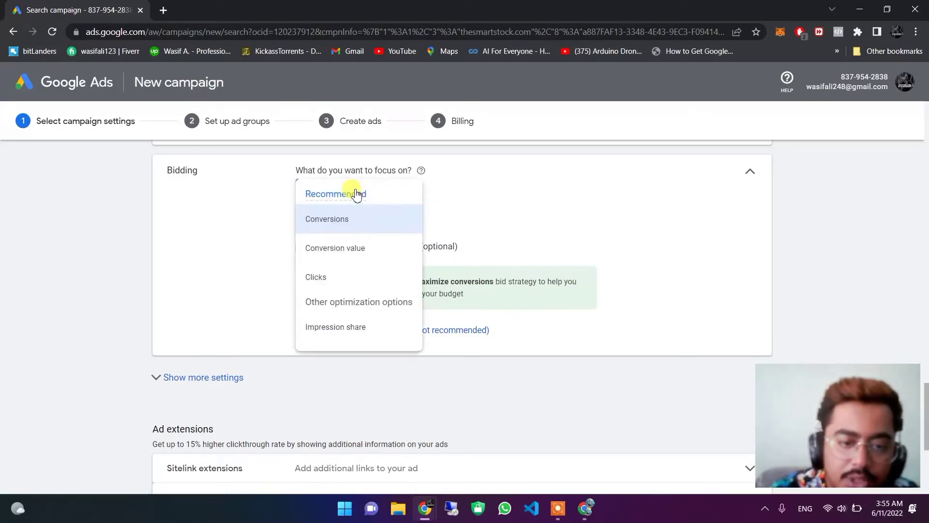
{"action": "left_click", "coordinate": [325, 278]}
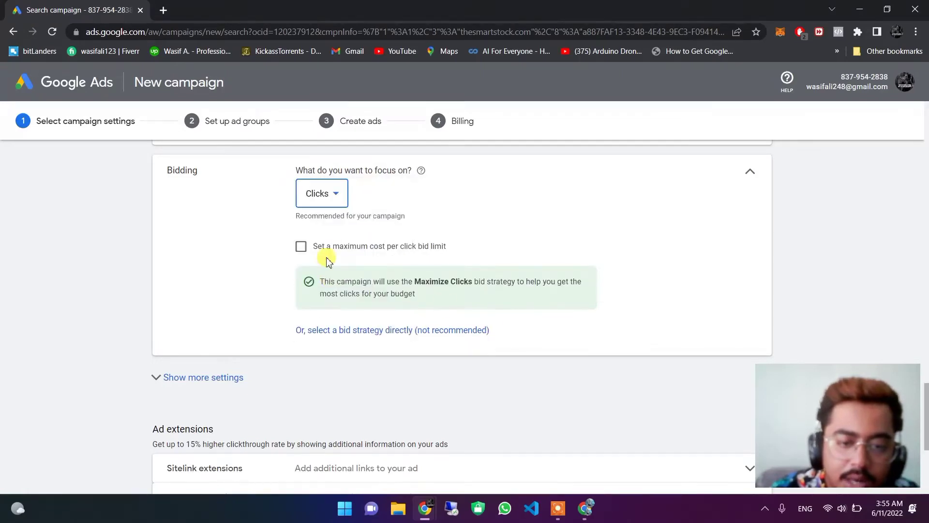
{"action": "scroll", "coordinate": [327, 262], "scroll_direction": "up", "scroll_amount": 10}
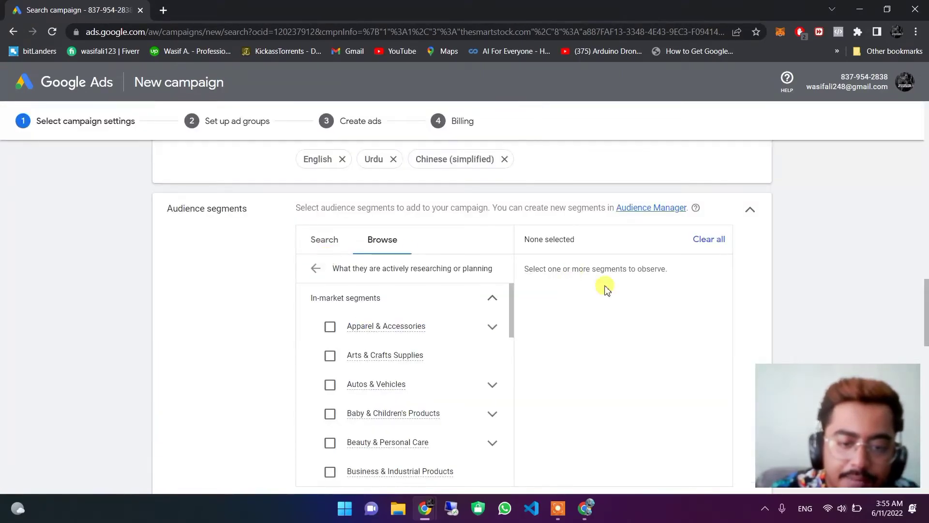
{"action": "left_click", "coordinate": [330, 443]}
{"action": "left_click_drag", "start_coordinate": [925, 305], "coordinate": [926, 400]}
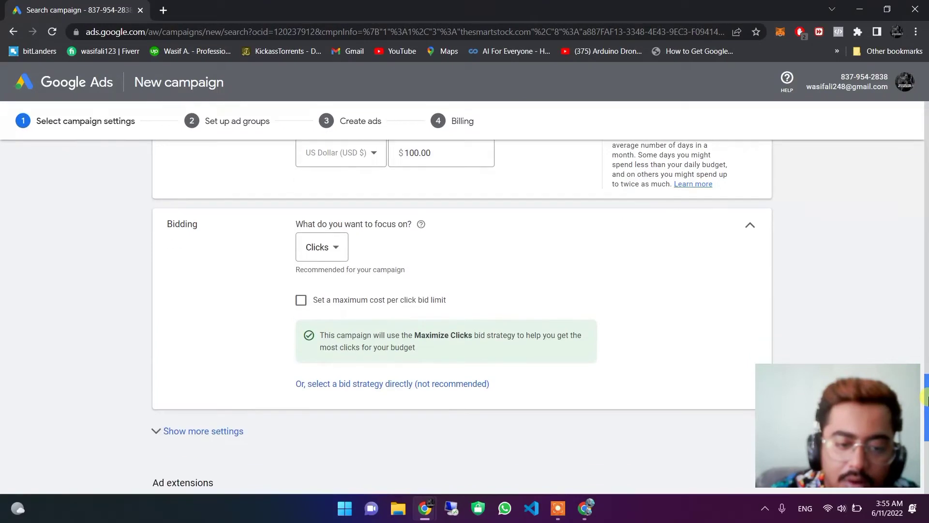
Turn on a maximum cost-per-click bid limit of $5.
{"action": "left_click", "coordinate": [302, 305]}
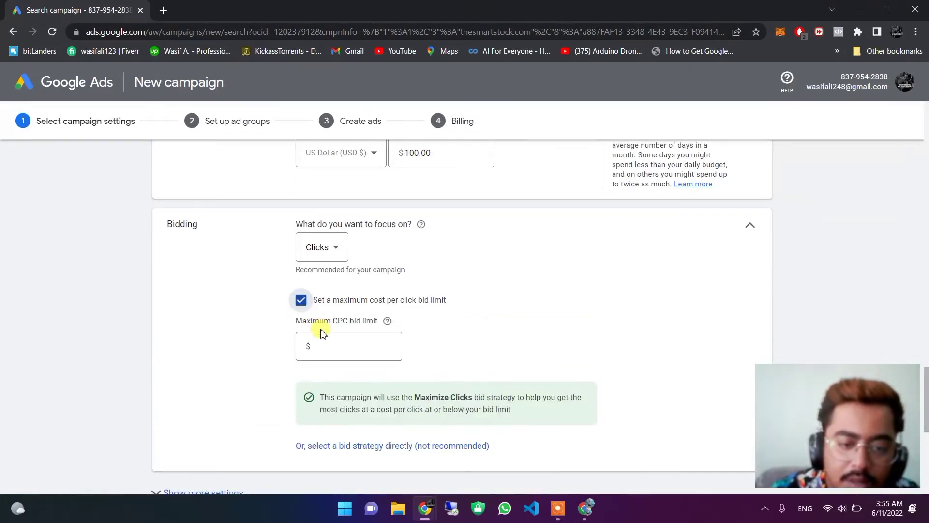
{"action": "left_click", "coordinate": [334, 347]}
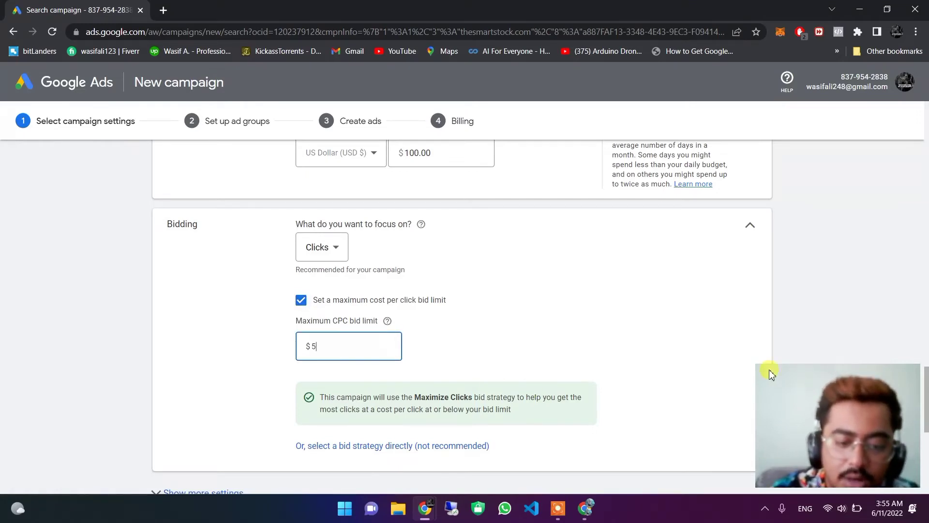
{"action": "left_click_drag", "start_coordinate": [925, 416], "coordinate": [926, 426]}
{"action": "scroll", "coordinate": [925, 425], "scroll_direction": "down", "scroll_amount": 4}
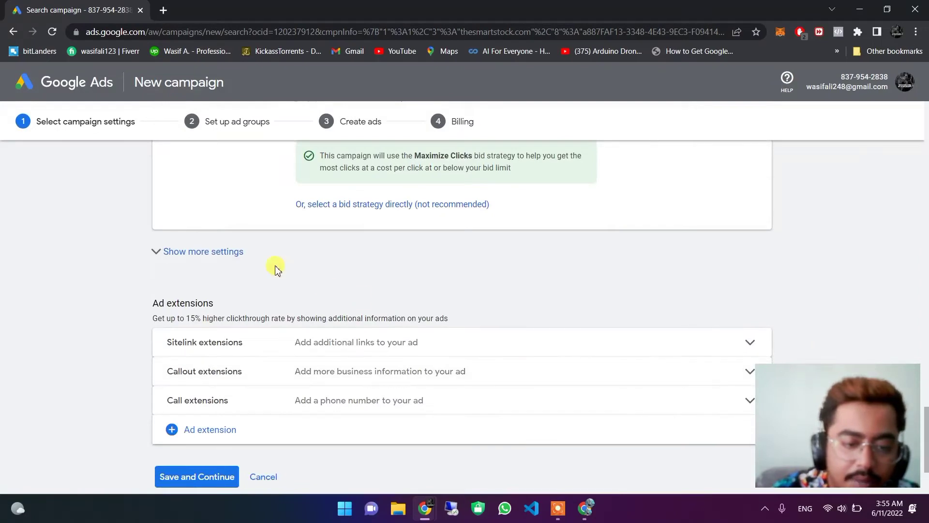
Reveal the extra settings below Bidding and scroll down to Ad extensions.
{"action": "left_click", "coordinate": [214, 255]}
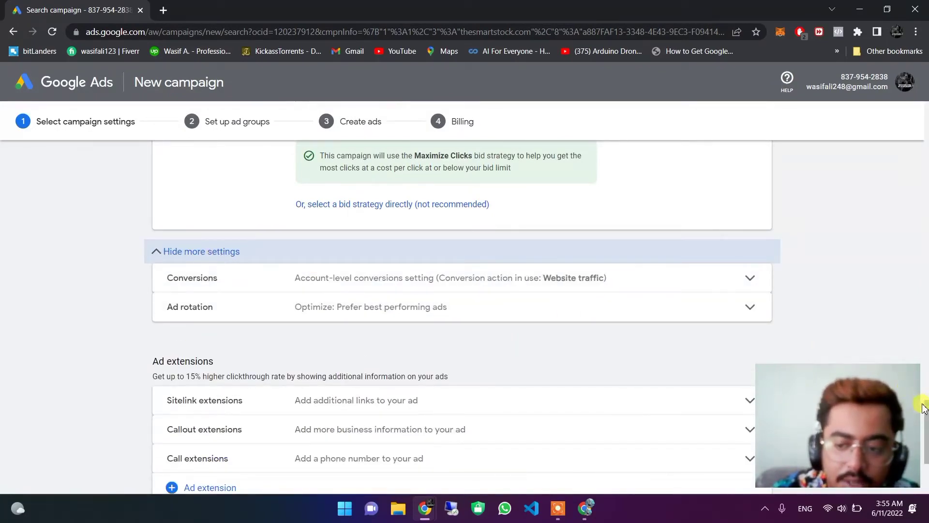
{"action": "left_click_drag", "start_coordinate": [925, 396], "coordinate": [925, 457]}
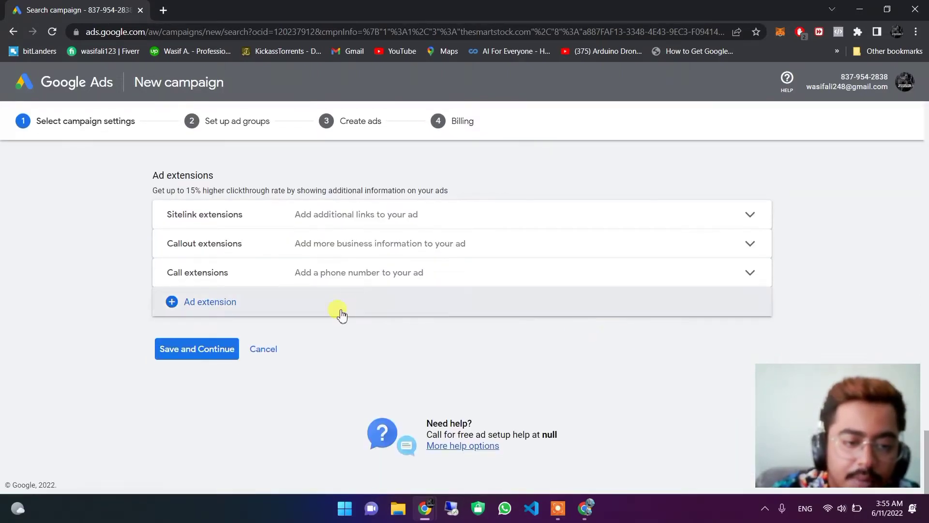
Create and save a call extension with Pakistan as the country and the business phone number.
{"action": "left_click", "coordinate": [382, 280]}
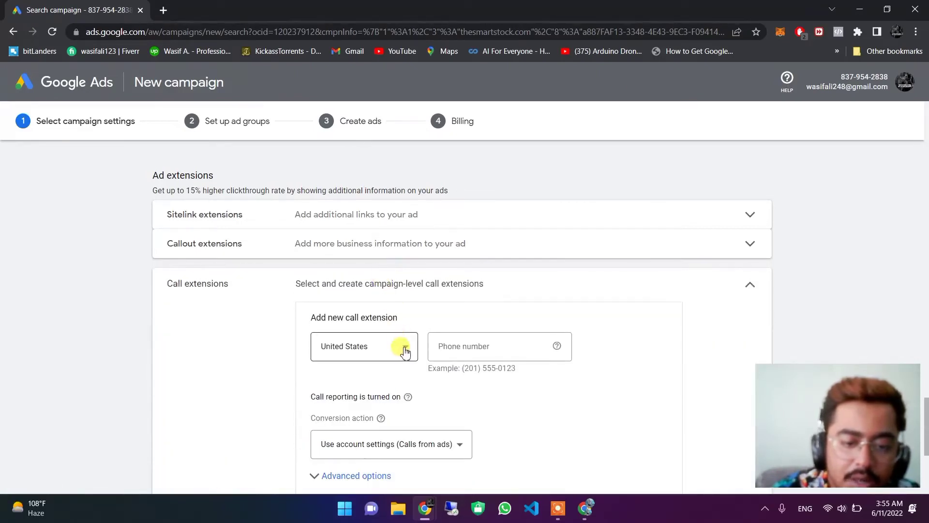
{"action": "left_click", "coordinate": [405, 347]}
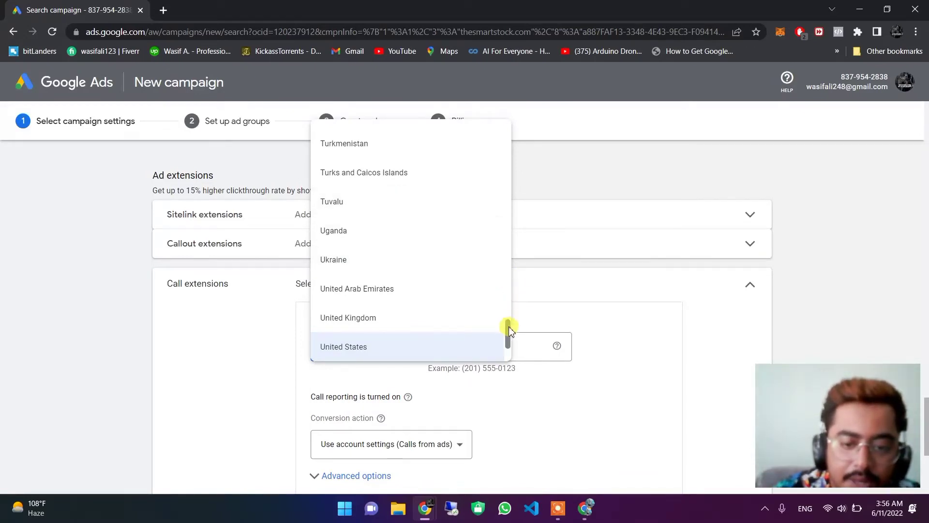
{"action": "left_click_drag", "start_coordinate": [510, 325], "coordinate": [509, 289]}
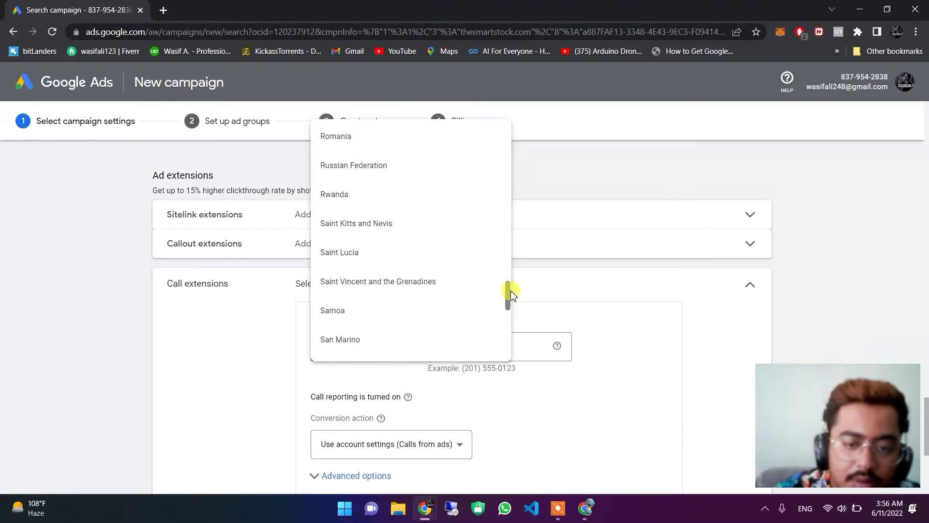
{"action": "left_click_drag", "start_coordinate": [508, 301], "coordinate": [509, 288]}
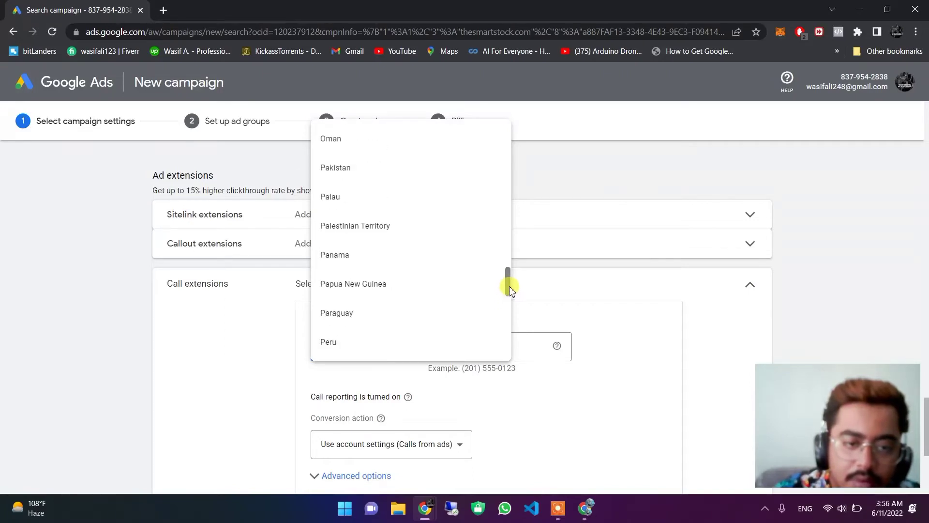
{"action": "left_click", "coordinate": [355, 178]}
{"action": "left_click", "coordinate": [454, 348]}
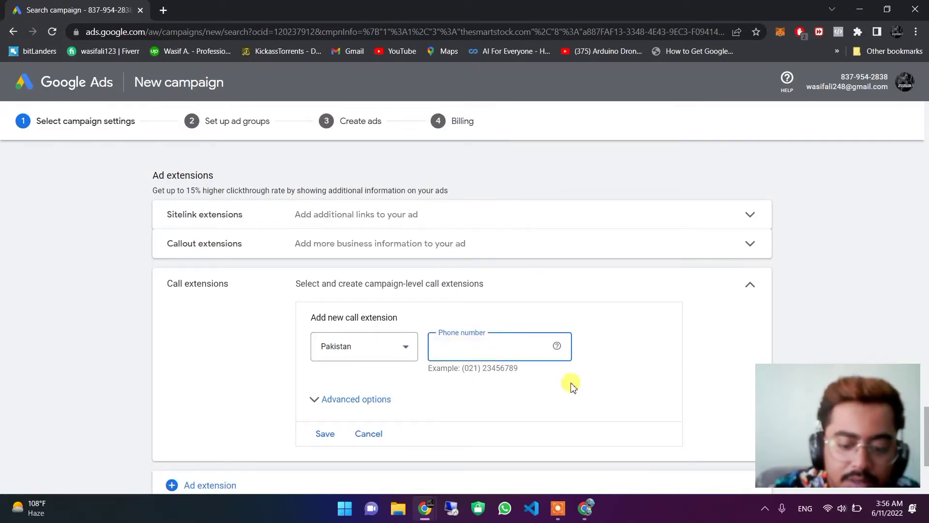
{"action": "type", "text": "0"}
{"action": "key", "text": "BackSpace"}
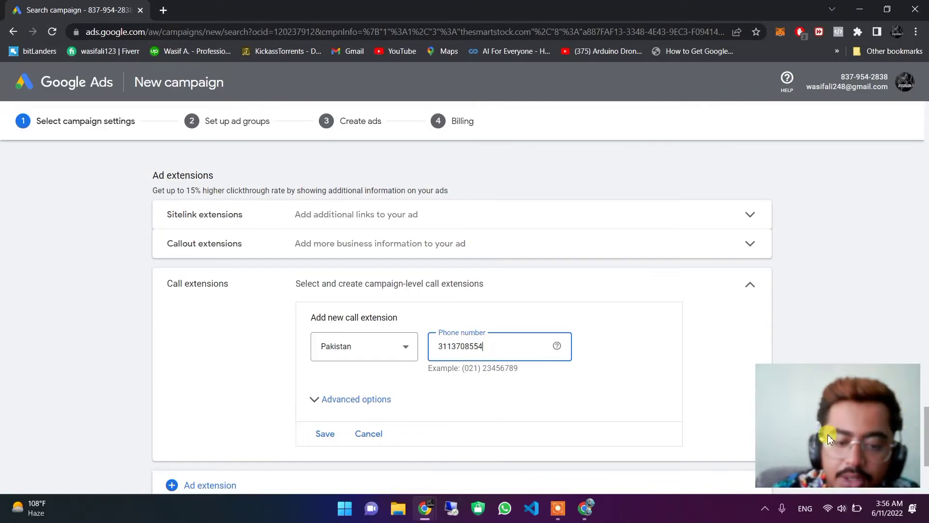
{"action": "left_click", "coordinate": [328, 438]}
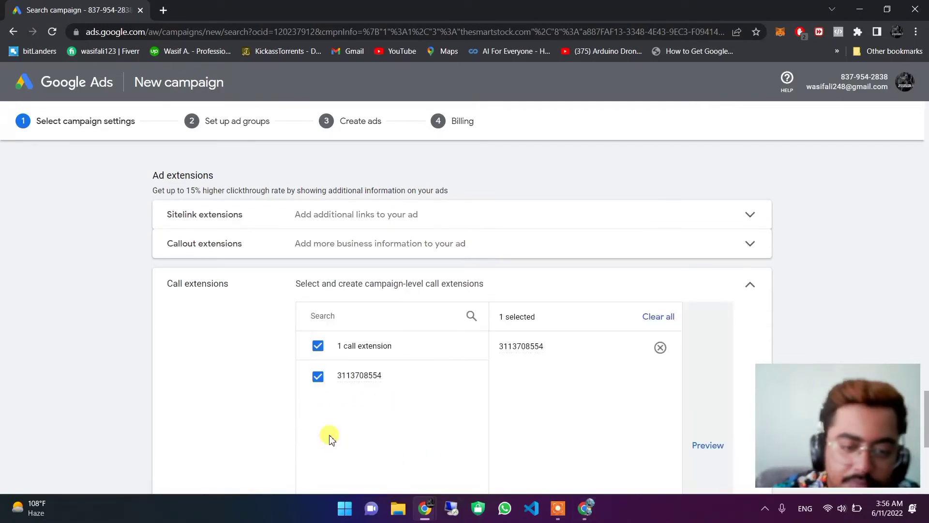
{"action": "left_click_drag", "start_coordinate": [925, 436], "coordinate": [925, 472]}
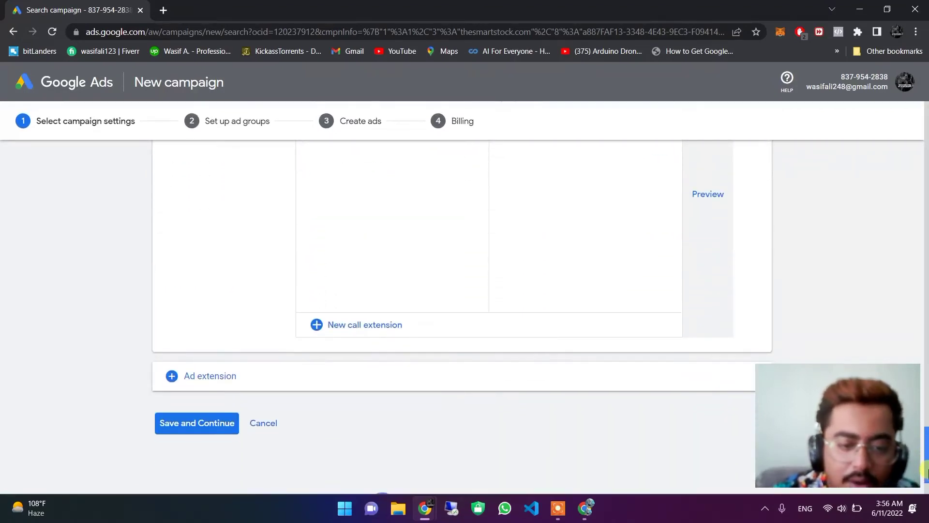
Save the campaign settings, keep the ad group type as Standard, and scroll to Keywords.
{"action": "left_click", "coordinate": [200, 424]}
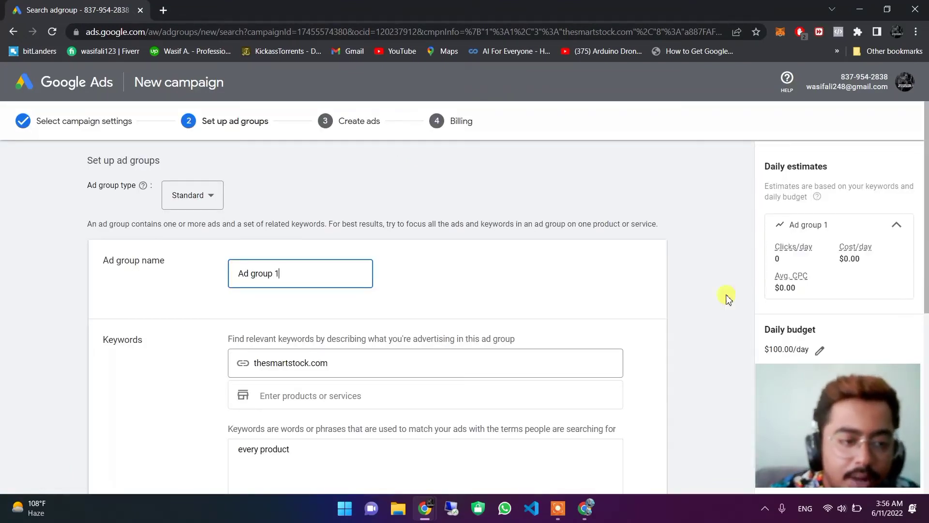
{"action": "left_click", "coordinate": [200, 198]}
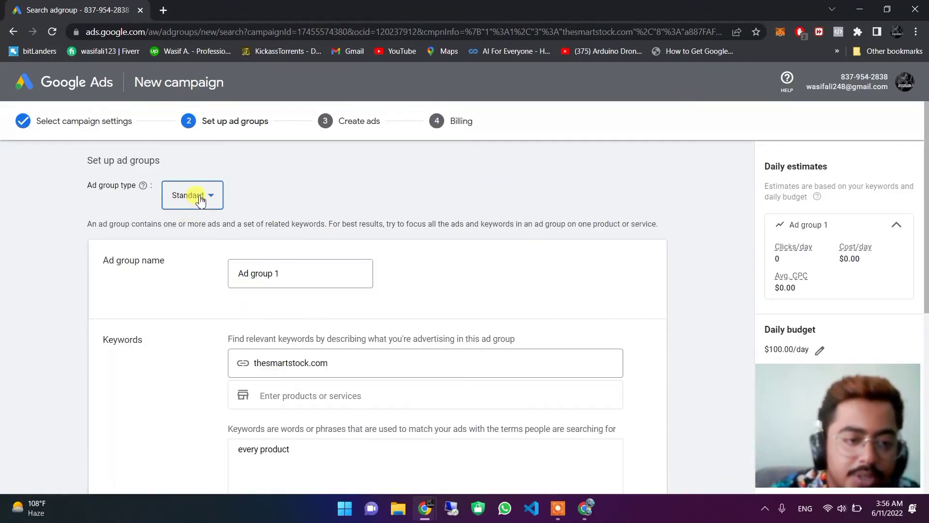
{"action": "left_click", "coordinate": [324, 206]}
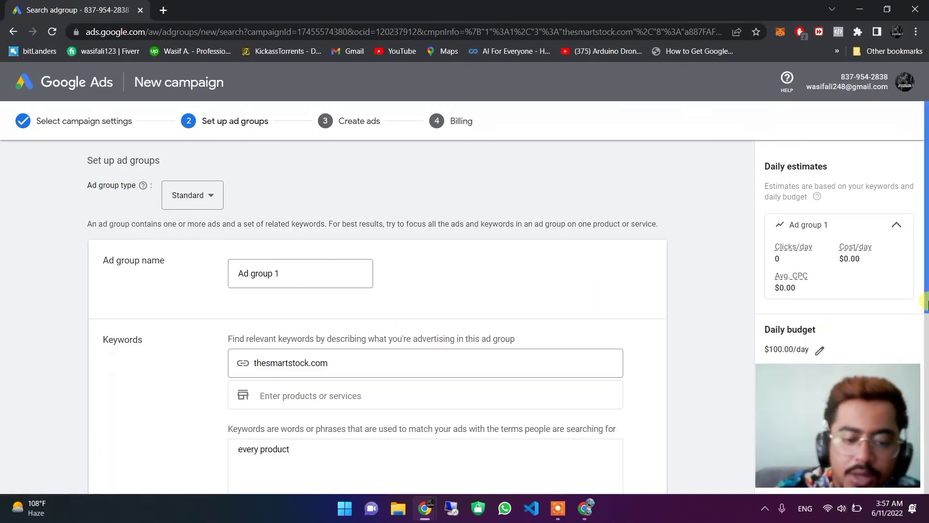
{"action": "scroll", "coordinate": [925, 304], "scroll_direction": "down", "scroll_amount": 3}
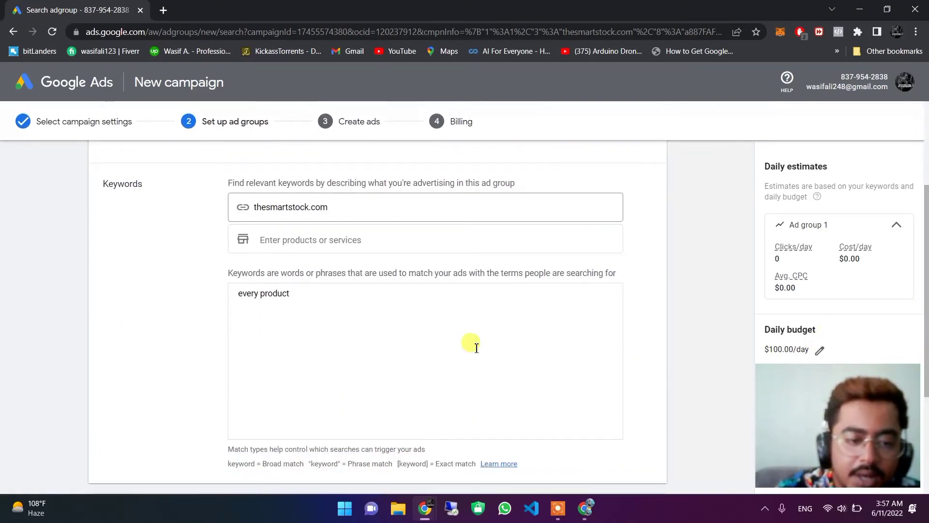
Add keywords 'summer sale', 'hand work' and 'imbroidery work' below 'every product' in Ad group 1.
{"action": "left_click", "coordinate": [309, 301]}
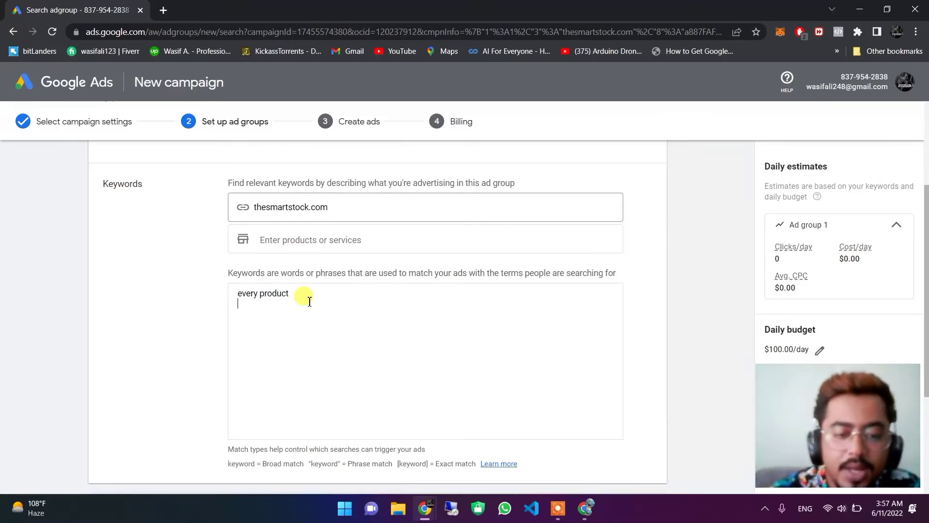
{"action": "type", "text": "summ"}
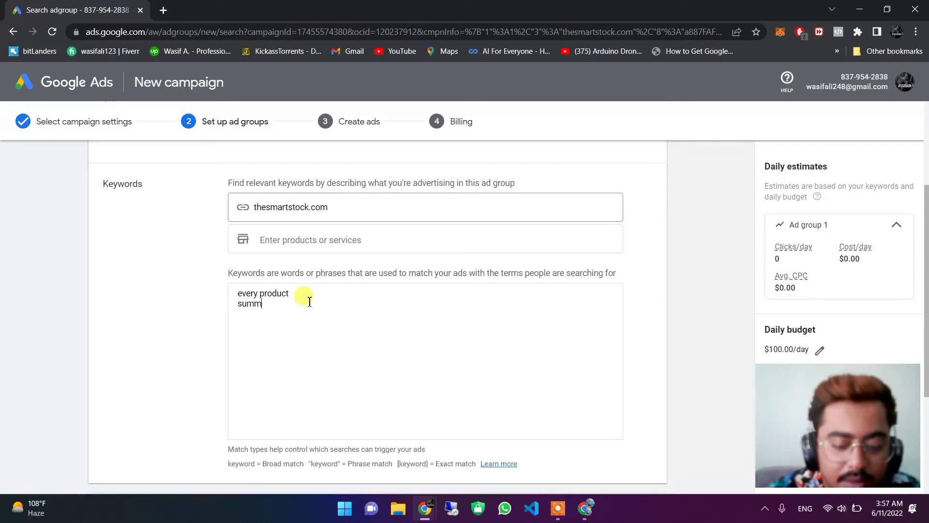
{"action": "type", "text": "er sel"}
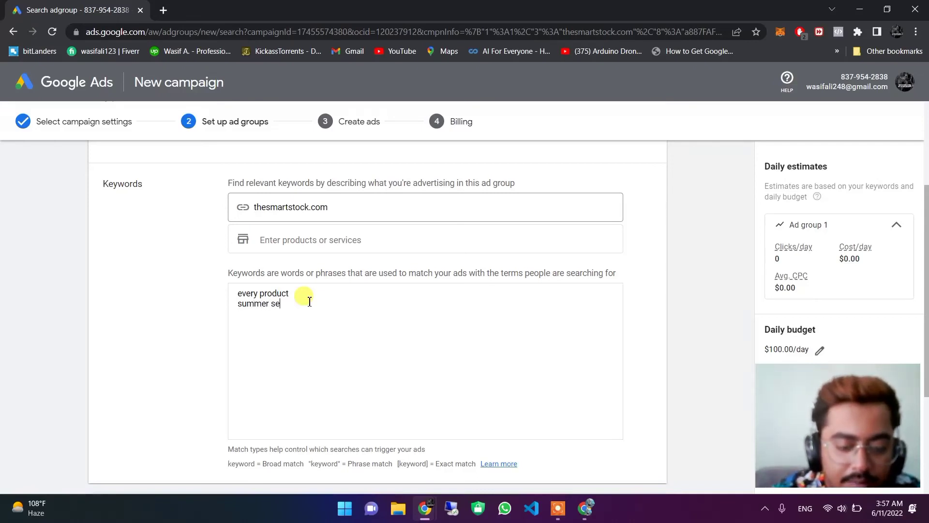
{"action": "key", "text": "BackSpace"}
{"action": "key", "text": "BackSpace"}
{"action": "key", "text": "BackSpace"}
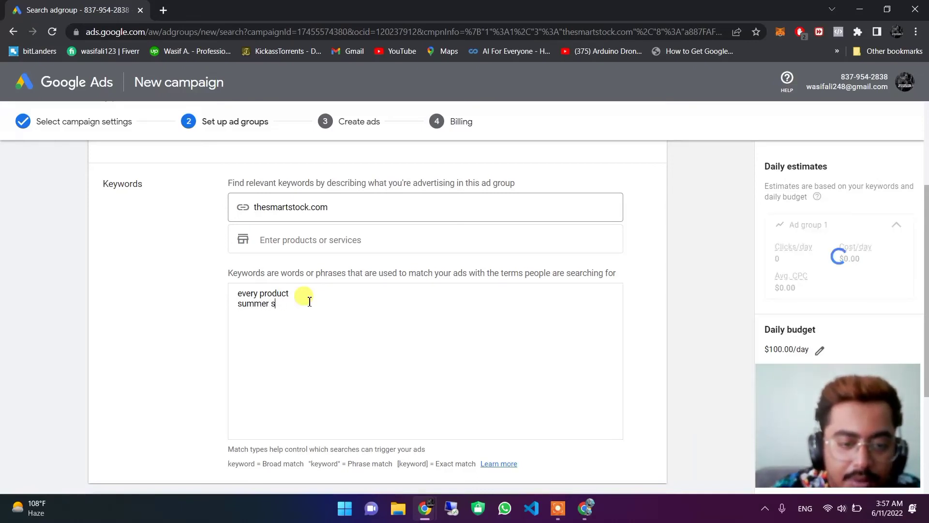
{"action": "type", "text": "ale"}
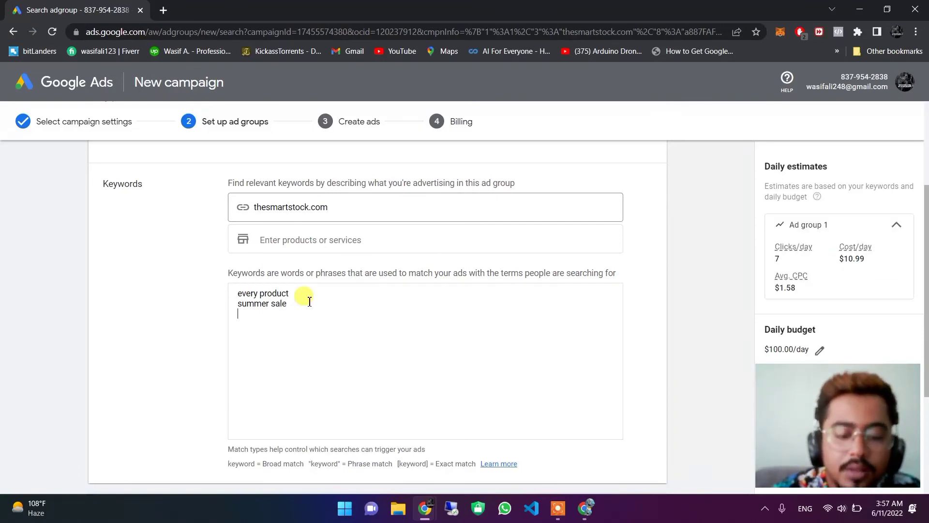
{"action": "key", "text": "Return"}
{"action": "type", "text": "hand work "}
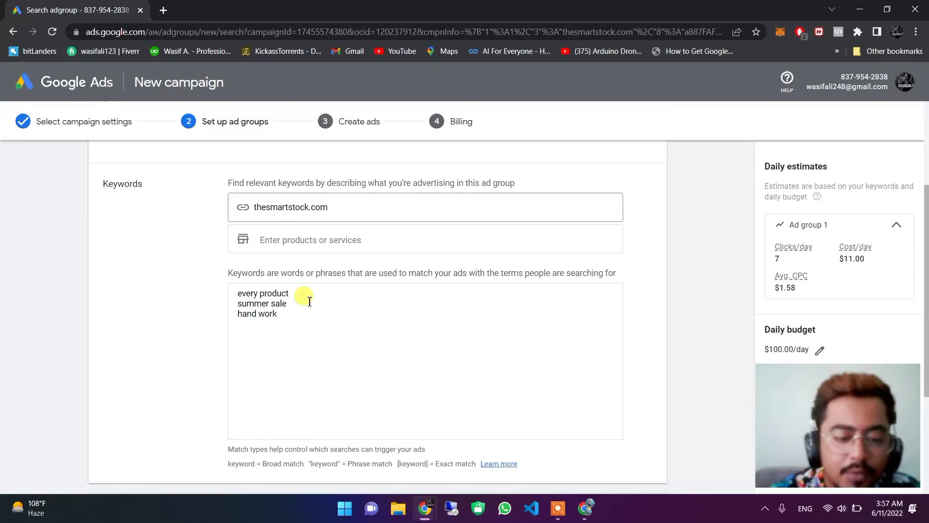
{"action": "type", "text": "im"}
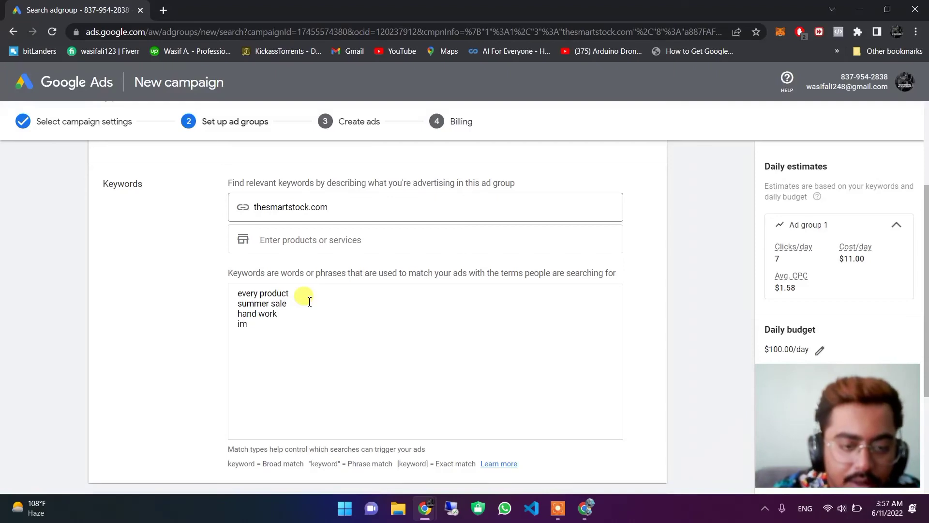
{"action": "type", "text": "broider"}
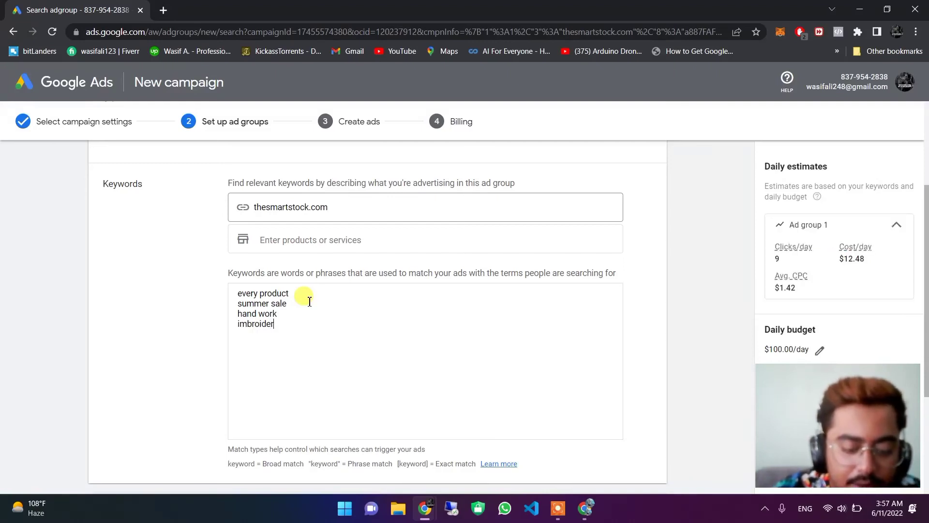
{"action": "type", "text": "y work"}
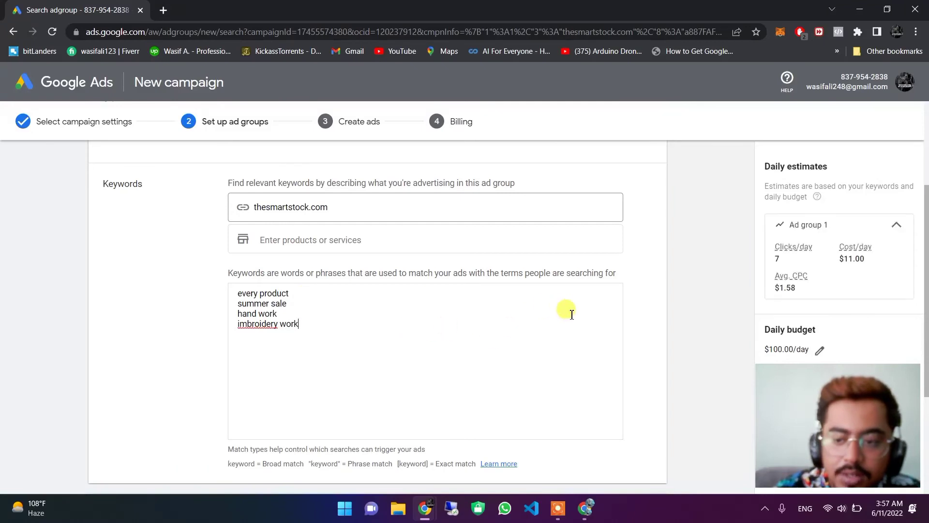
{"action": "left_click_drag", "start_coordinate": [927, 296], "coordinate": [928, 299]}
{"action": "scroll", "coordinate": [927, 301], "scroll_direction": "down", "scroll_amount": 2}
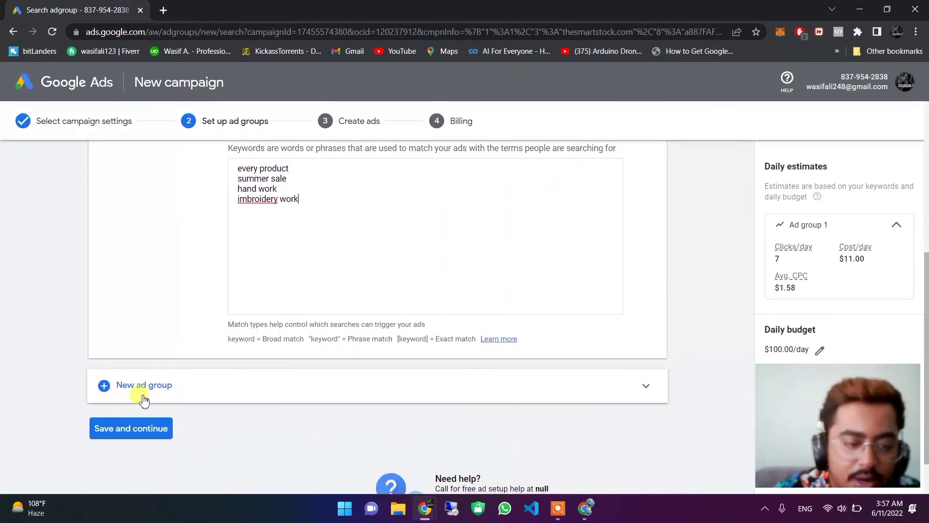
Save Ad group 1 and proceed to the Create ads page, reviewing the empty responsive search ad.
{"action": "left_click", "coordinate": [144, 429]}
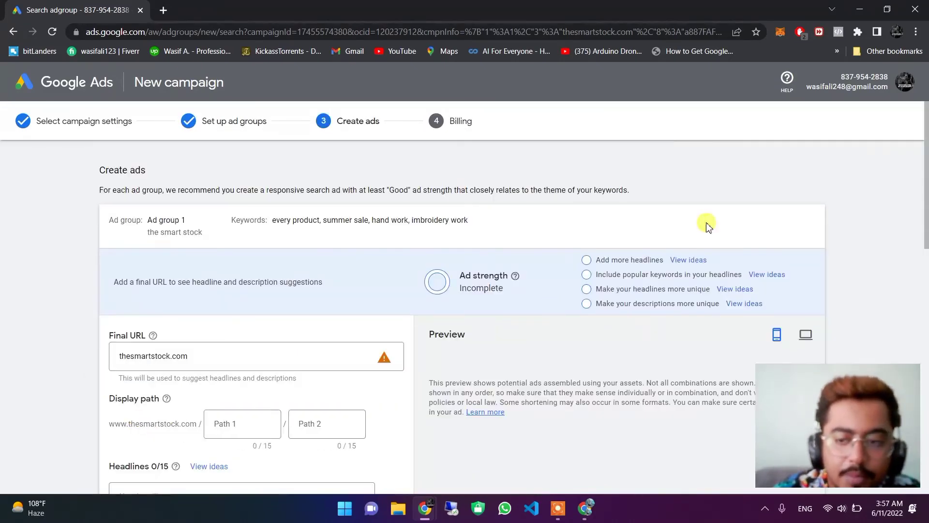
{"action": "scroll", "coordinate": [924, 196], "scroll_direction": "down", "scroll_amount": 1}
{"action": "left_click_drag", "start_coordinate": [925, 196], "coordinate": [926, 457]}
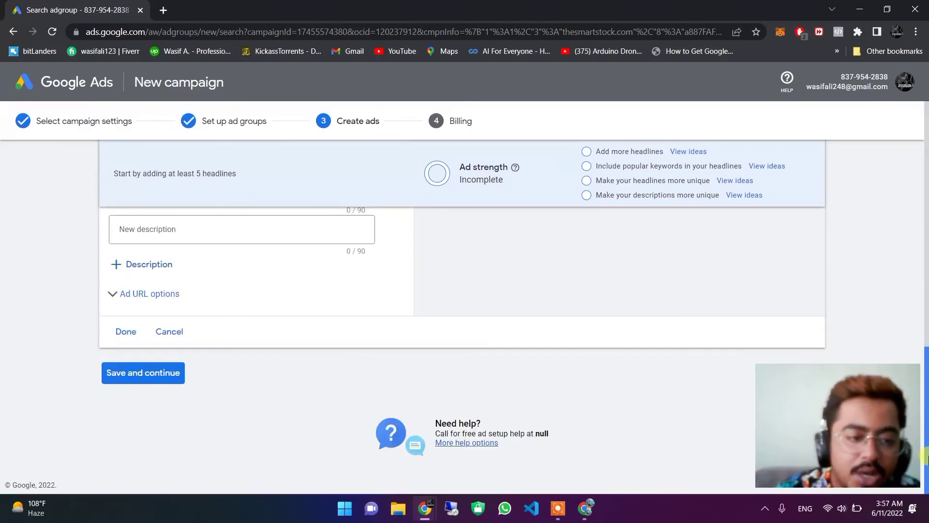